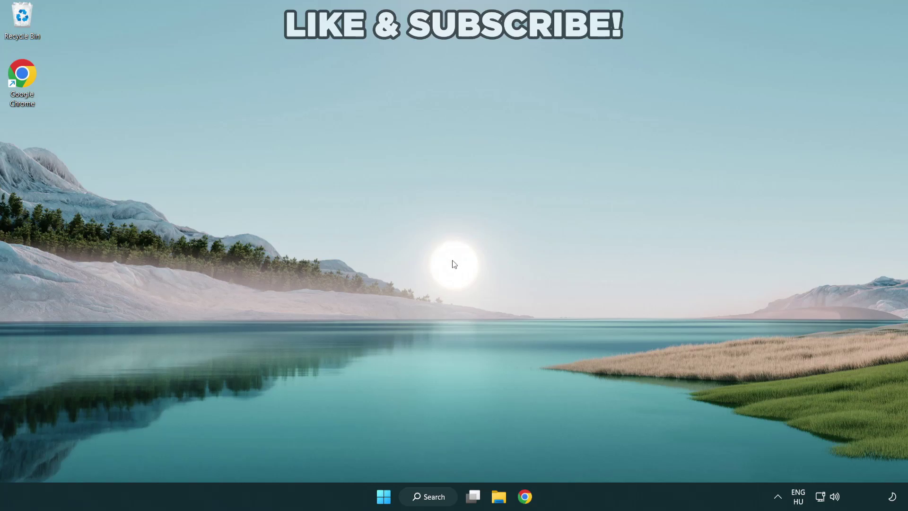
Search Windows for 'device manager' to find the Device Manager control panel.
{"action": "left_click", "coordinate": [427, 497]}
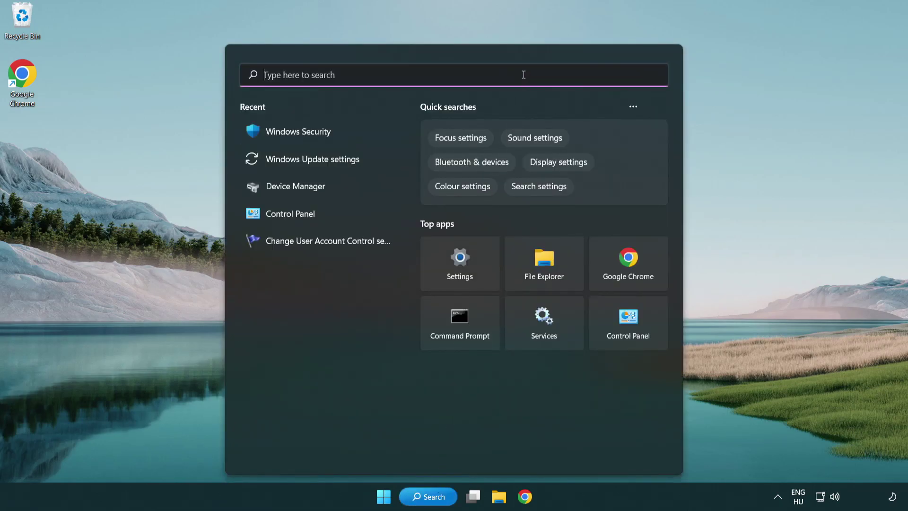
{"action": "type", "text": "devic"}
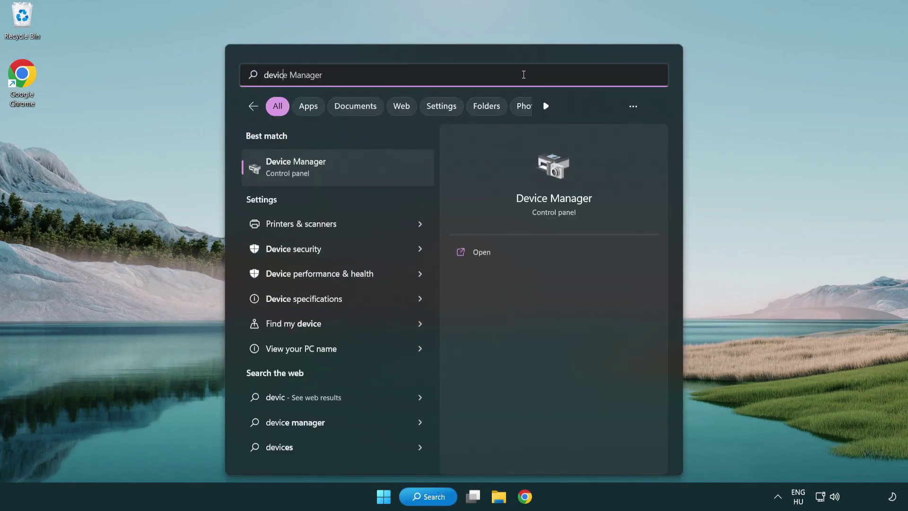
{"action": "type", "text": "e manager"}
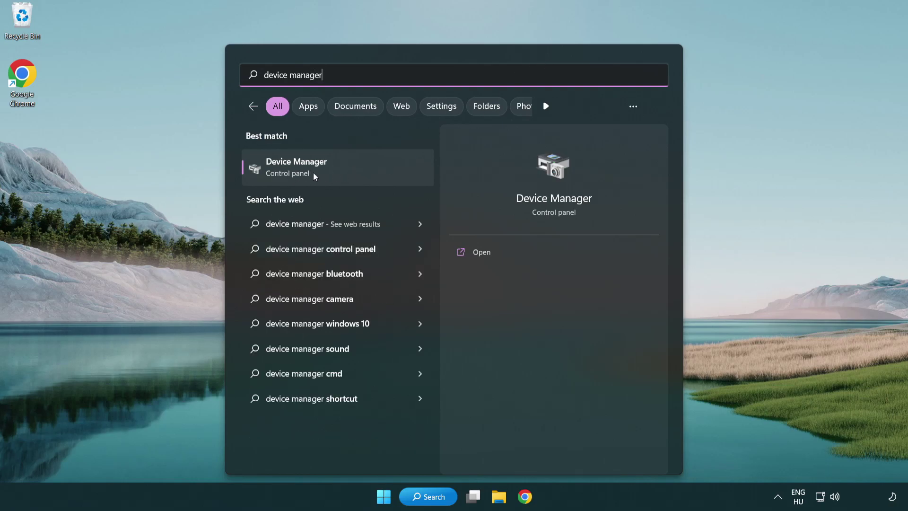
Launch Device Manager, centre it, and bring up actions for the VMware SVGA 3D display adapter.
{"action": "left_click", "coordinate": [363, 172]}
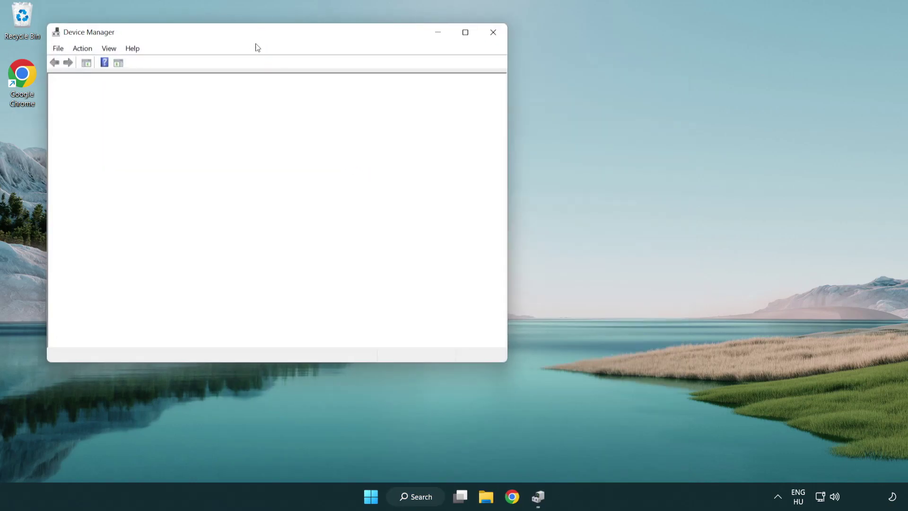
{"action": "left_click_drag", "start_coordinate": [246, 36], "coordinate": [398, 92]}
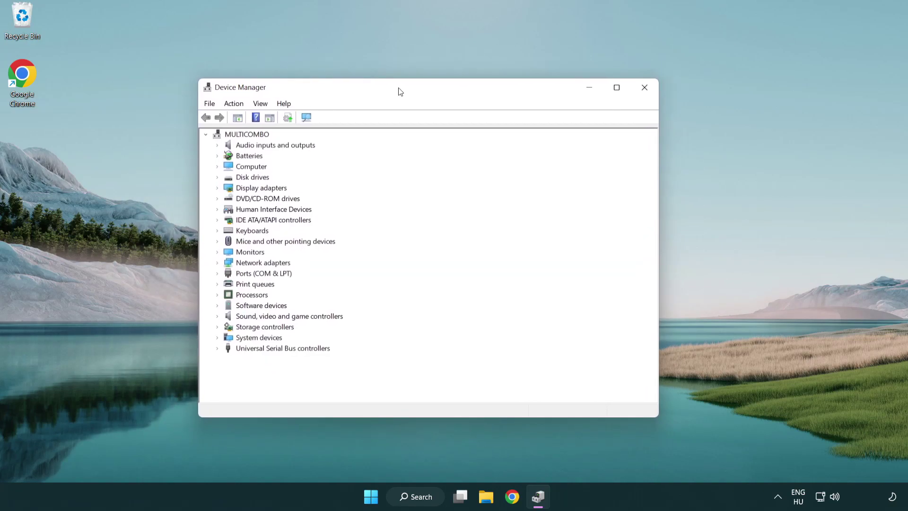
{"action": "left_click", "coordinate": [250, 189]}
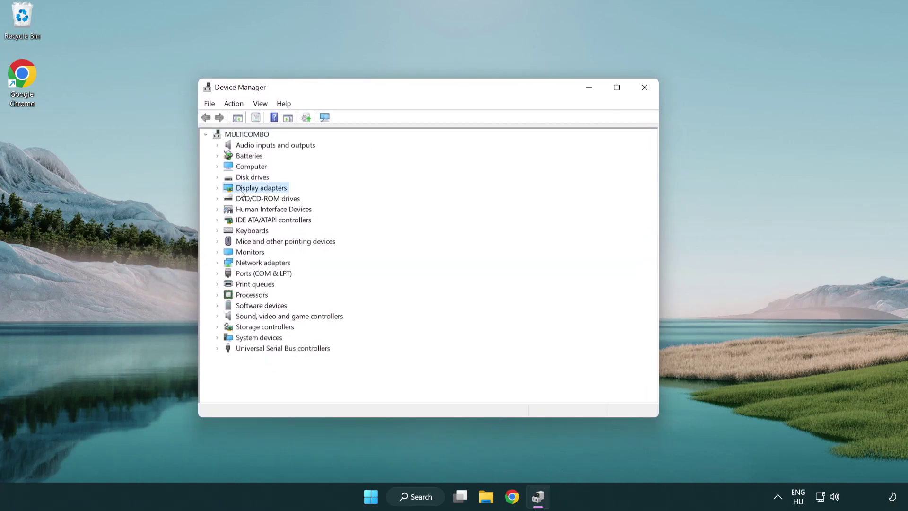
{"action": "left_click", "coordinate": [217, 189]}
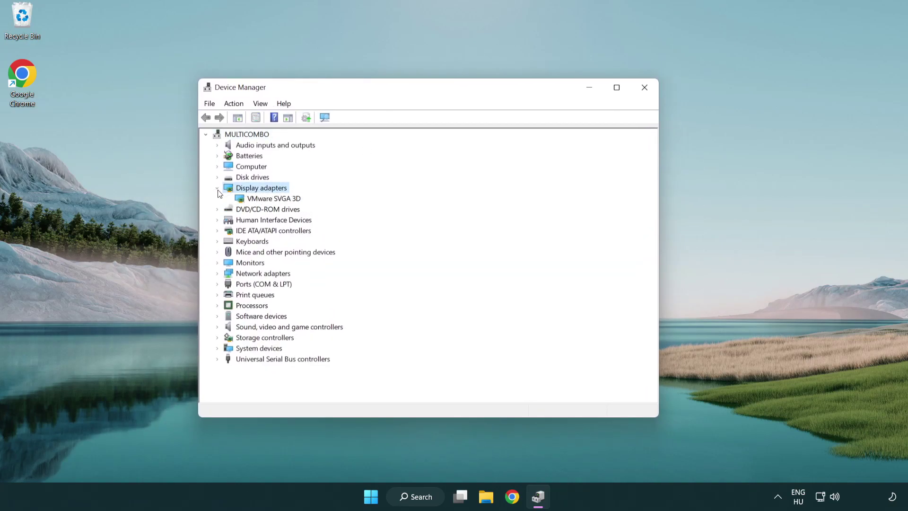
{"action": "left_click", "coordinate": [267, 199]}
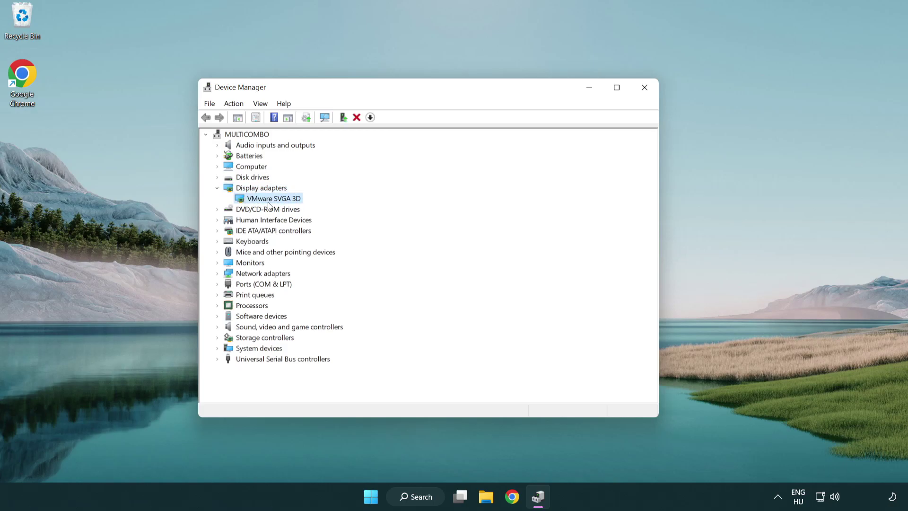
{"action": "right_click", "coordinate": [271, 202]}
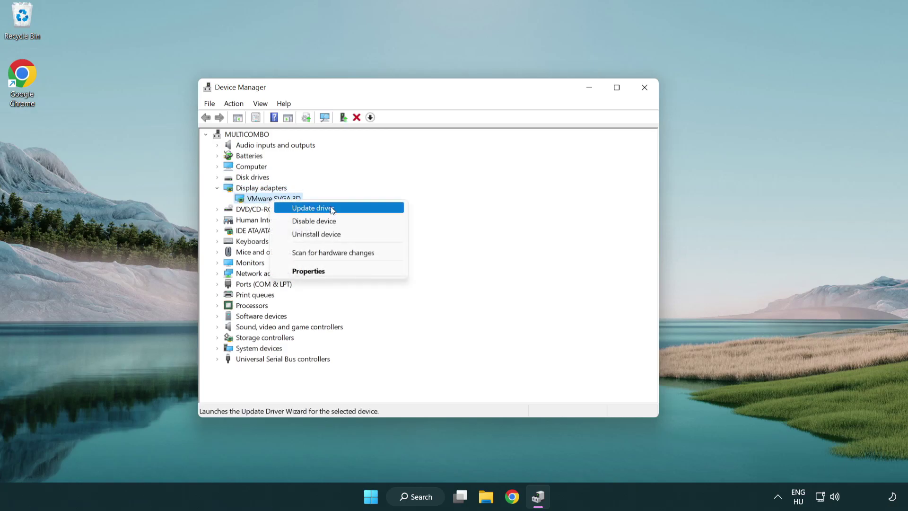
Auto-search for a newer VMware SVGA 3D driver, then close Device Manager when none is found.
{"action": "left_click", "coordinate": [358, 209]}
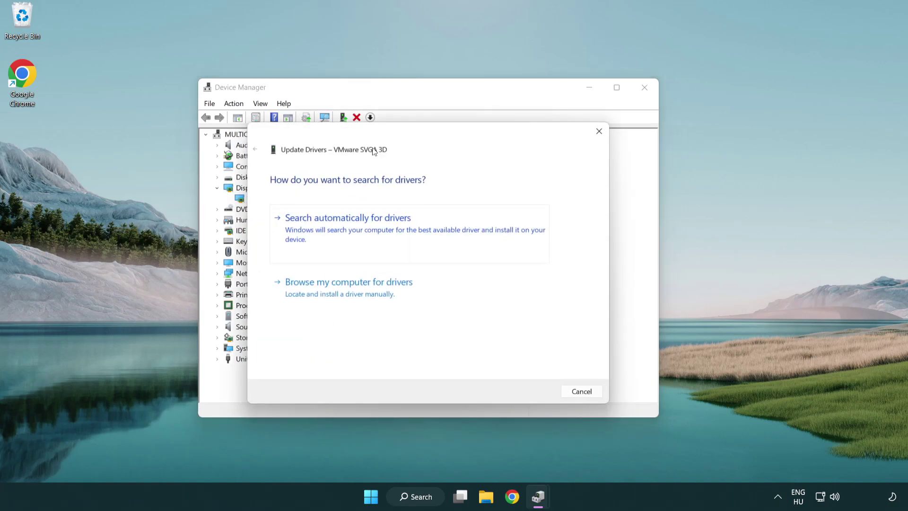
{"action": "left_click_drag", "start_coordinate": [383, 137], "coordinate": [400, 131]}
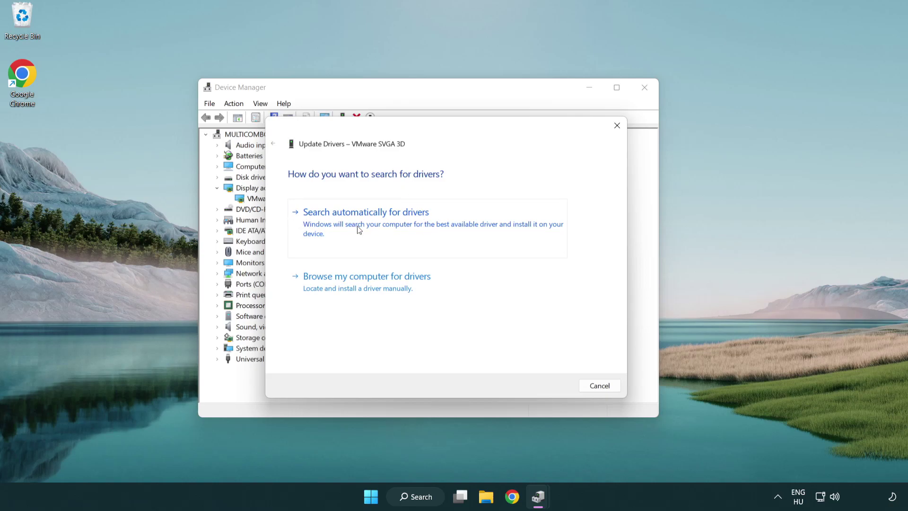
{"action": "left_click", "coordinate": [399, 223]}
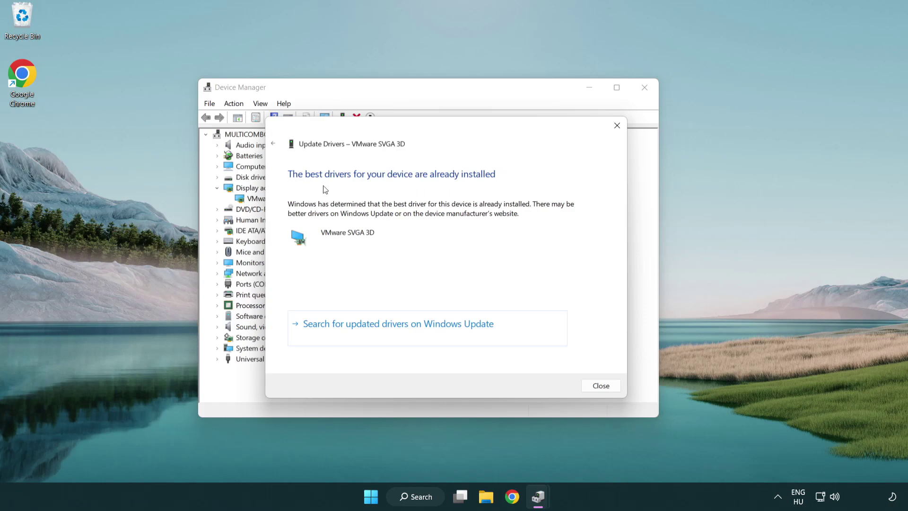
{"action": "left_click", "coordinate": [600, 387]}
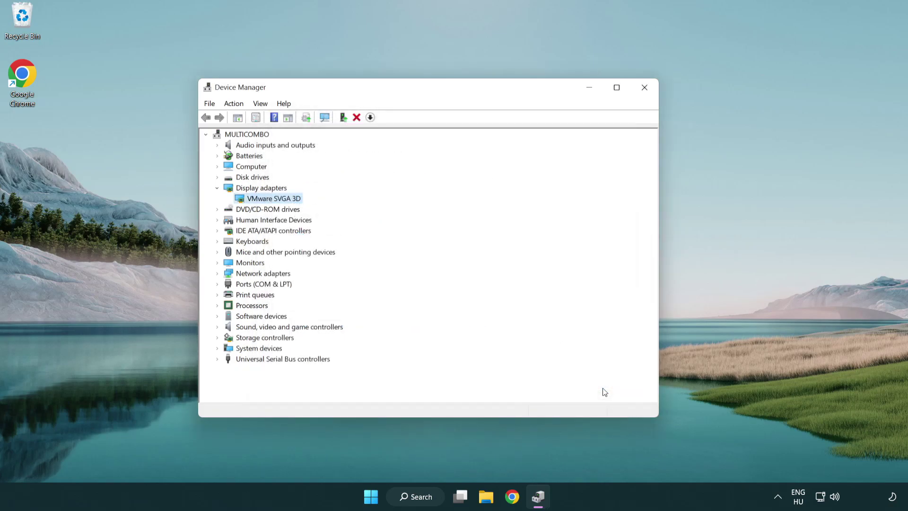
{"action": "left_click", "coordinate": [645, 88]}
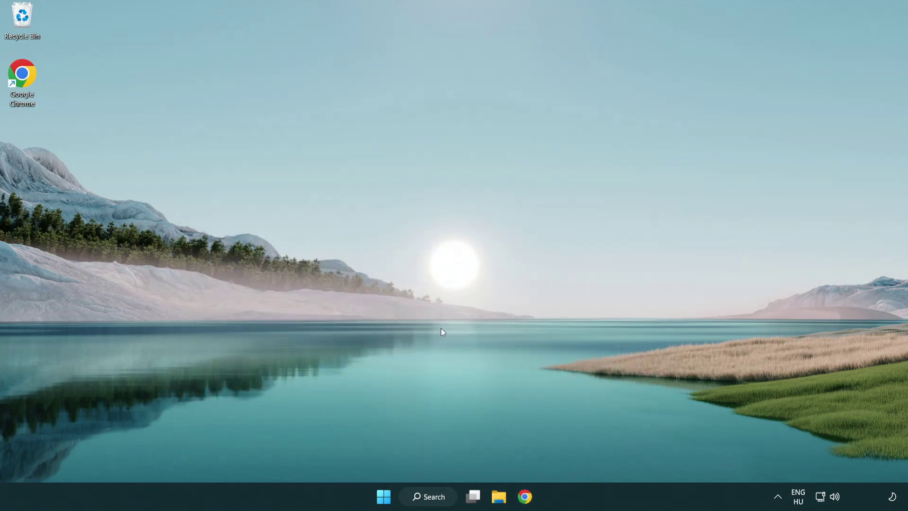
Check for Windows updates via Settings, confirming the PC is up to date, then close Settings.
{"action": "left_click", "coordinate": [437, 497]}
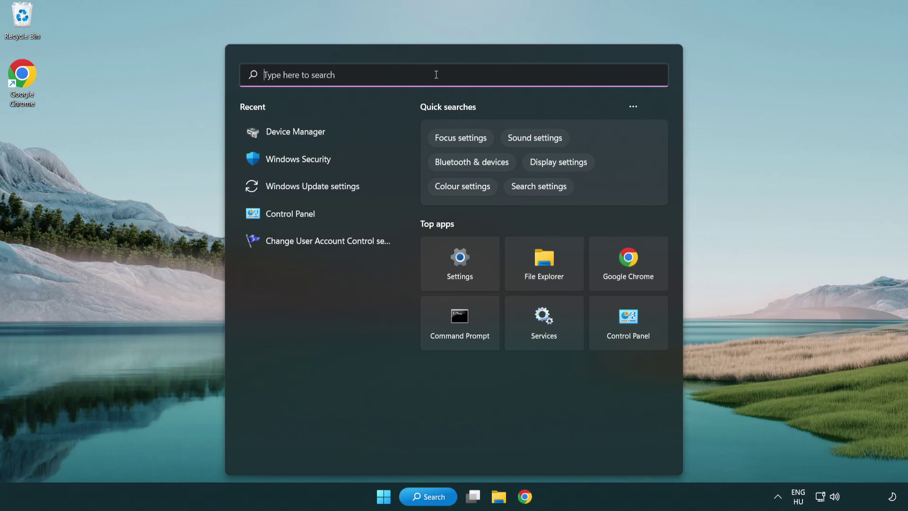
{"action": "type", "text": "update"}
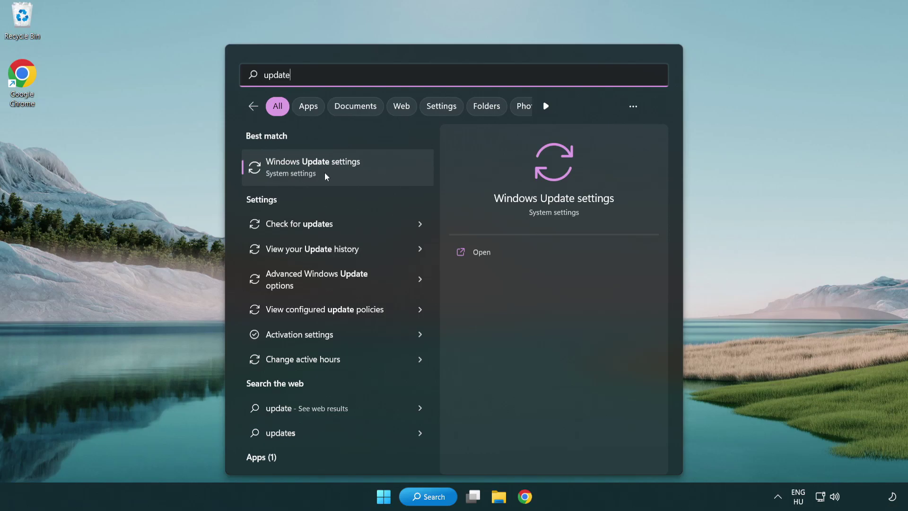
{"action": "left_click", "coordinate": [355, 171]}
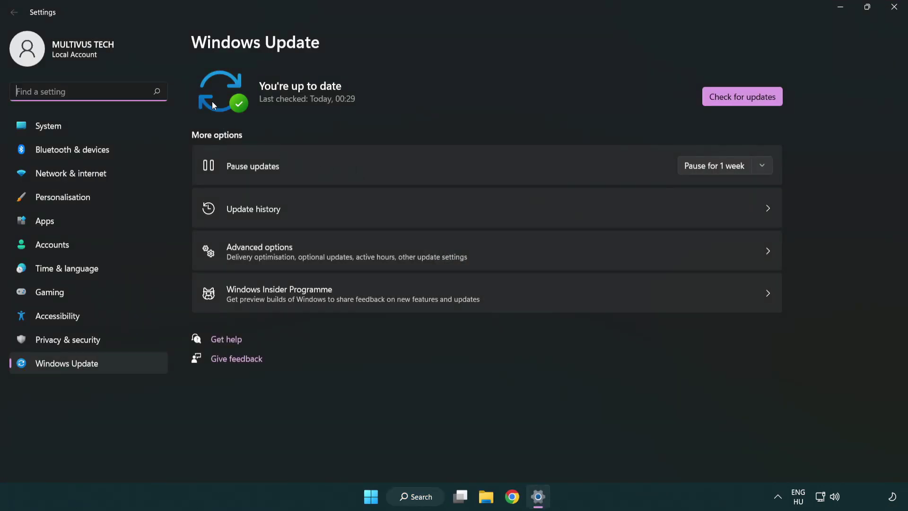
{"action": "left_click", "coordinate": [761, 101]}
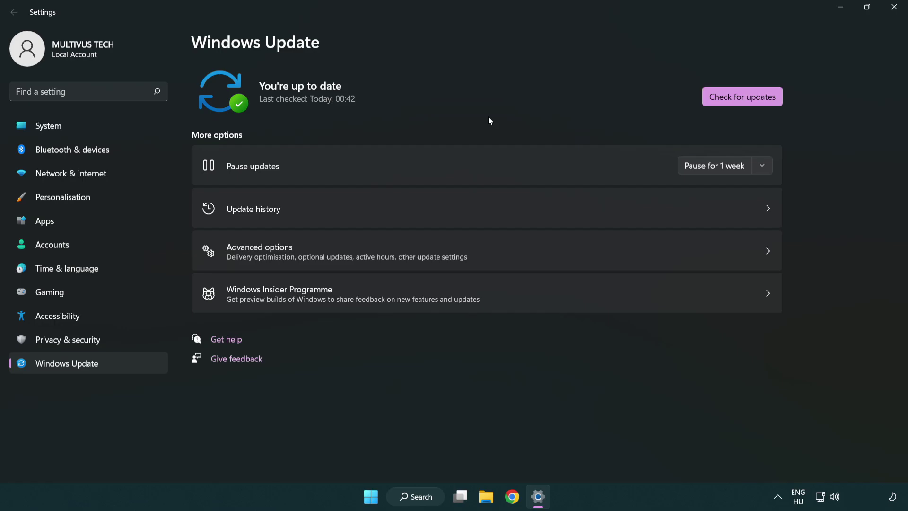
{"action": "left_click", "coordinate": [890, 15]}
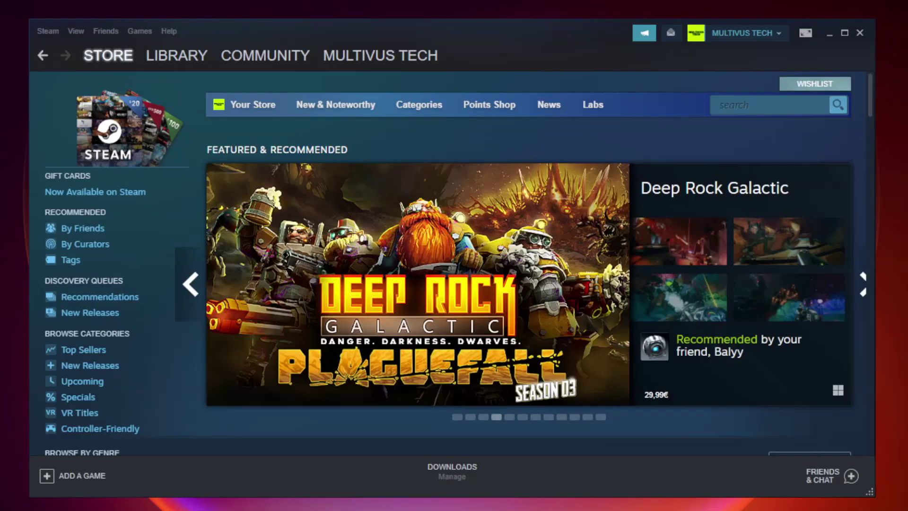
Switch Steam to the Library and bring up options for the favourited problem game.
{"action": "mouse_move", "coordinate": [180, 57]}
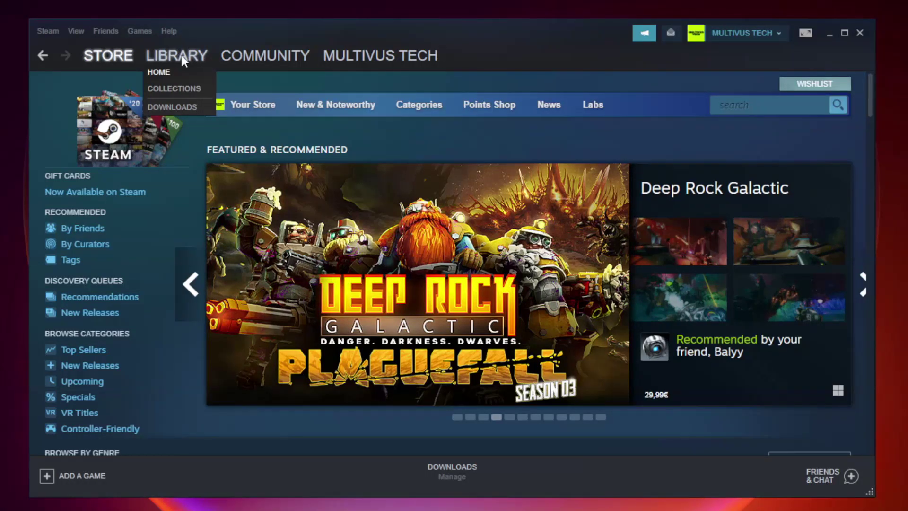
{"action": "left_click", "coordinate": [184, 61]}
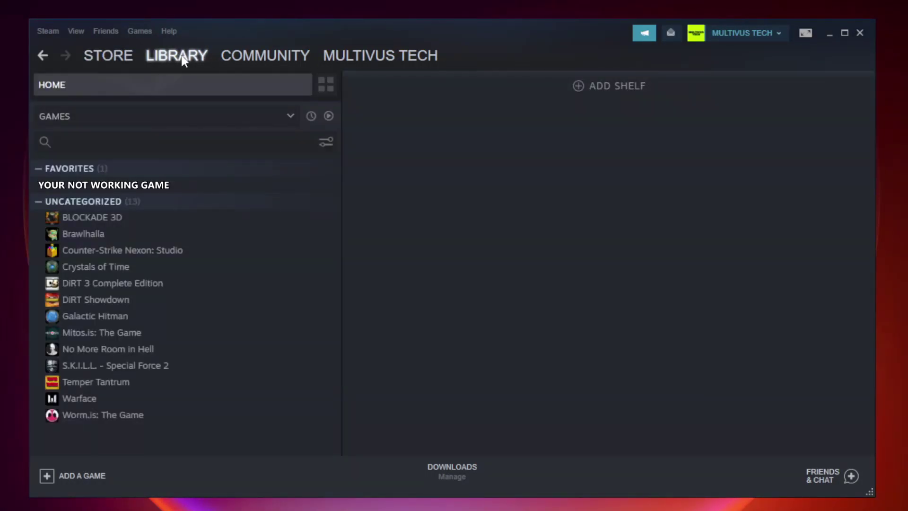
{"action": "right_click", "coordinate": [196, 190]}
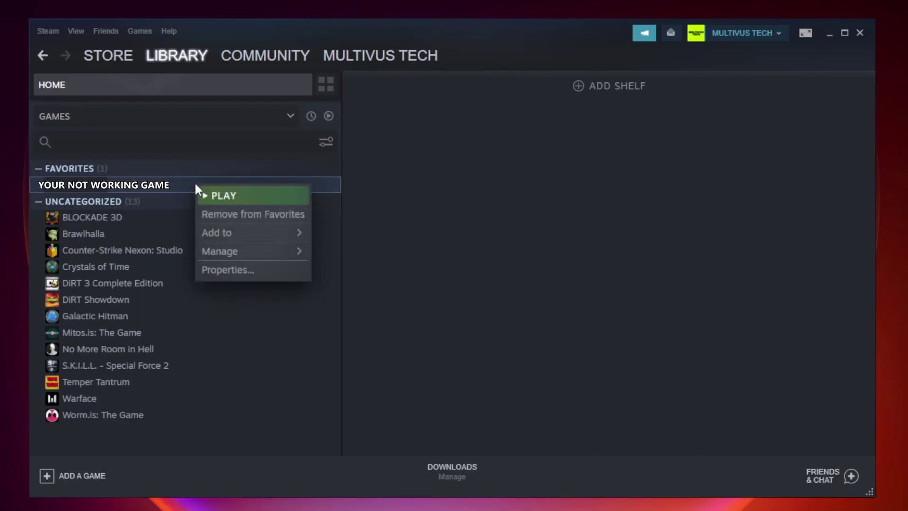
Verify Unturned's game files (all 9192 validated) from its Local Files properties, then browse its install folder.
{"action": "left_click", "coordinate": [250, 269]}
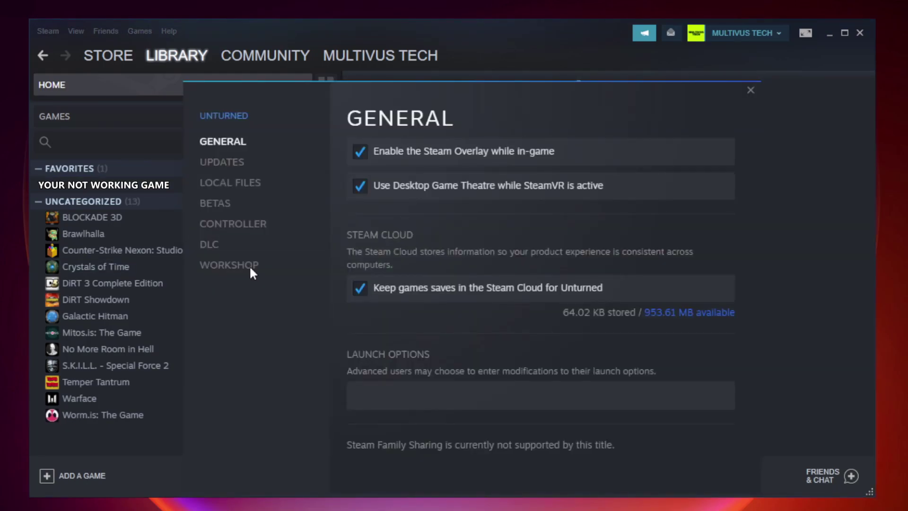
{"action": "left_click", "coordinate": [242, 192]}
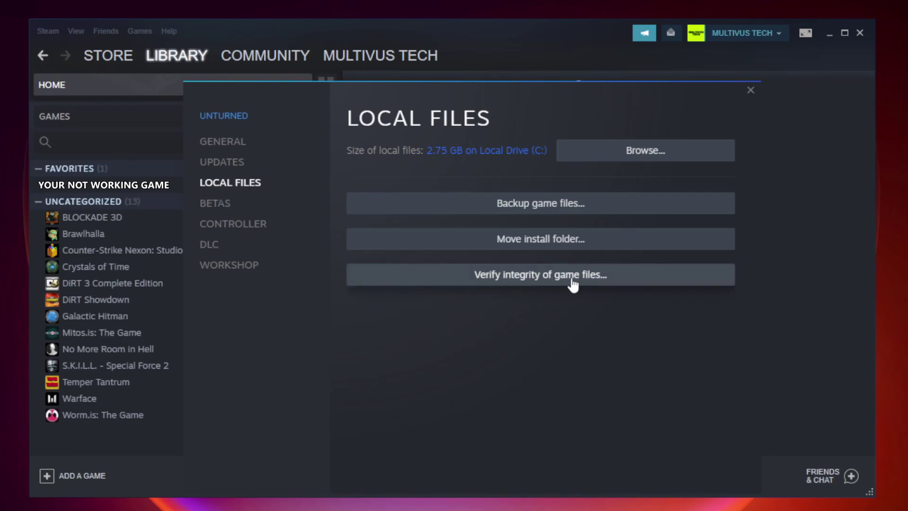
{"action": "left_click", "coordinate": [550, 279]}
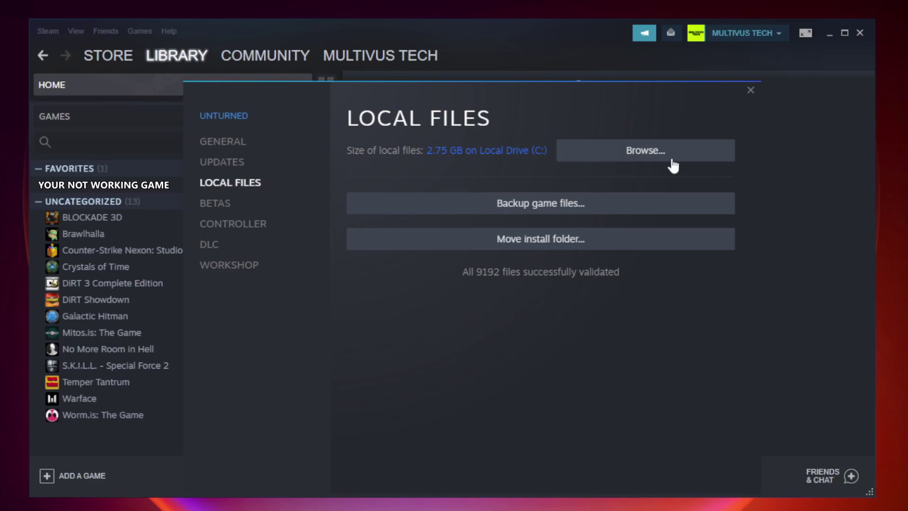
{"action": "left_click", "coordinate": [647, 160]}
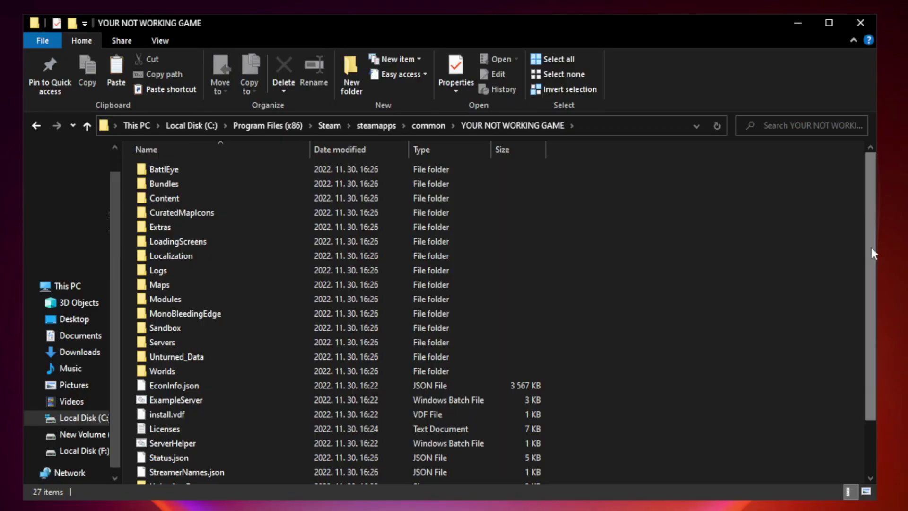
Open the Properties of the YOUR NOT WORKING GAME shortcut, whose target is Steam.exe.
{"action": "left_click_drag", "start_coordinate": [871, 250], "coordinate": [872, 330]}
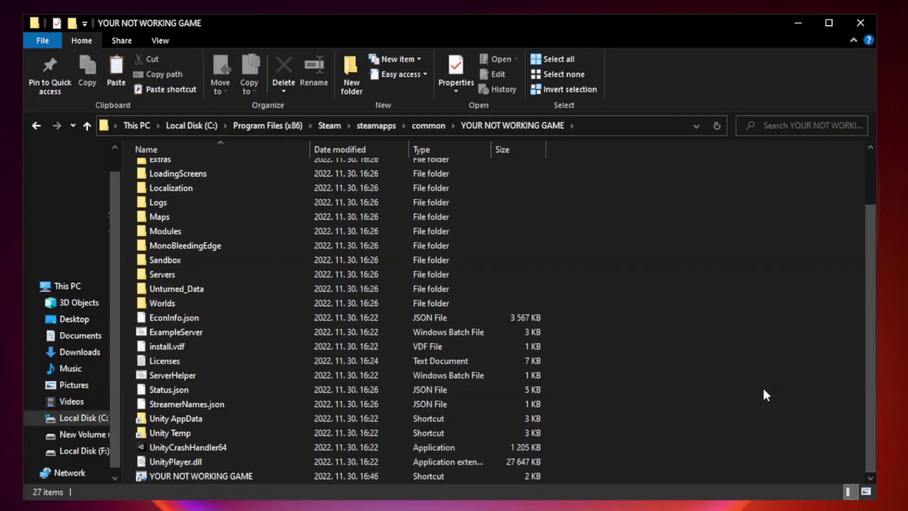
{"action": "left_click", "coordinate": [361, 476]}
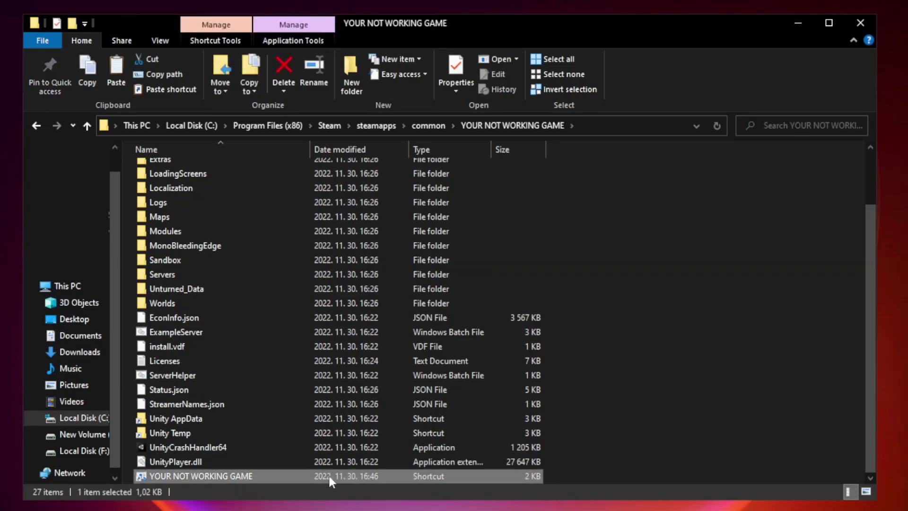
{"action": "right_click", "coordinate": [307, 476]}
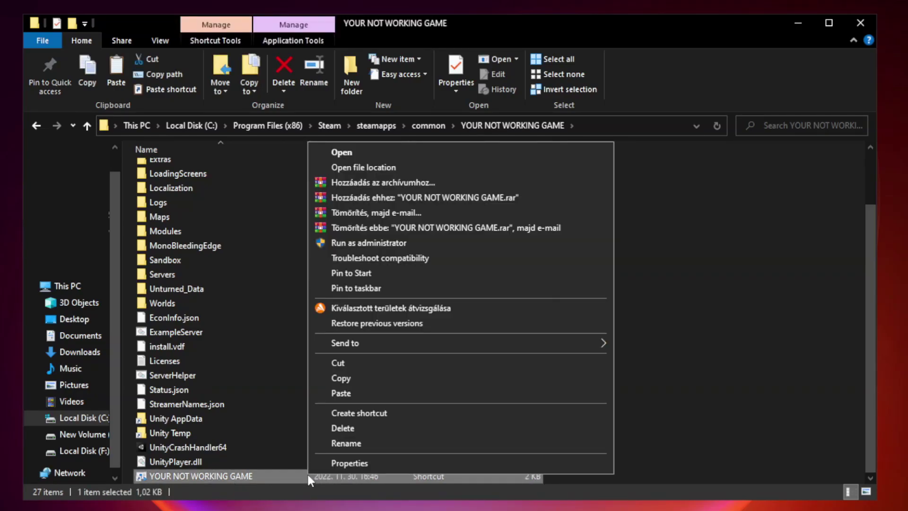
{"action": "left_click", "coordinate": [457, 463]}
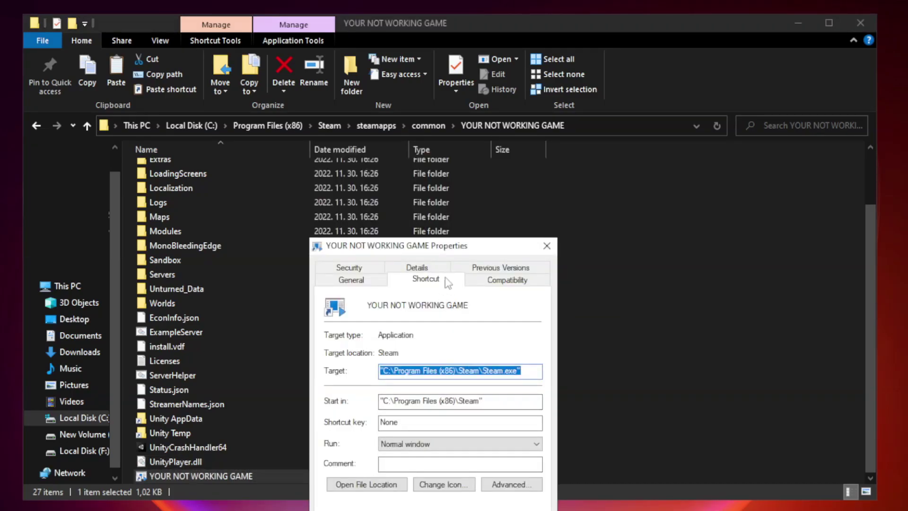
{"action": "left_click_drag", "start_coordinate": [451, 249], "coordinate": [450, 102]}
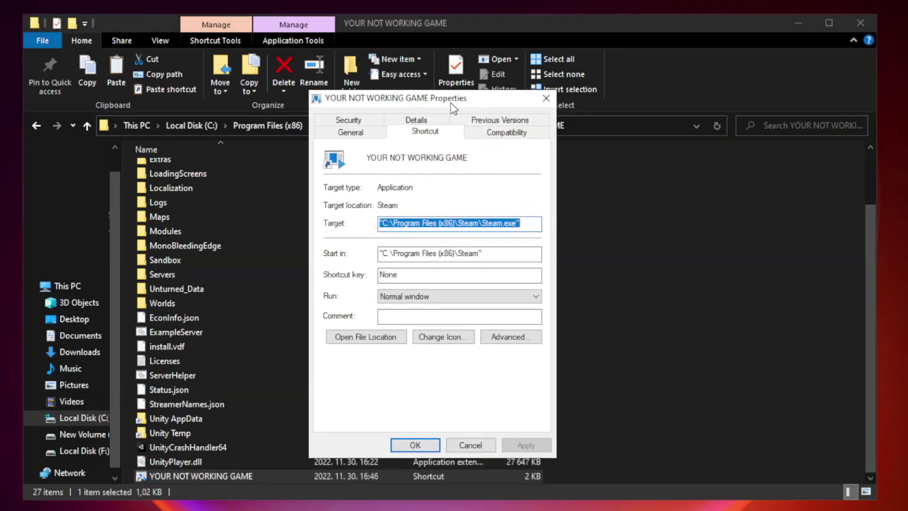
Set the game shortcut to Windows 8 compatibility mode, run as administrator, fullscreen optimizations disabled.
{"action": "left_click", "coordinate": [505, 137]}
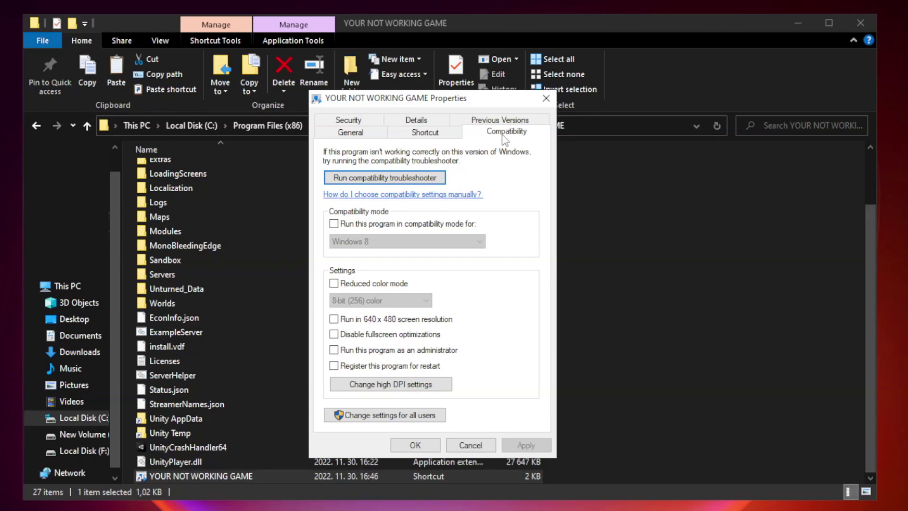
{"action": "left_click", "coordinate": [362, 225]}
{"action": "left_click", "coordinate": [372, 241]}
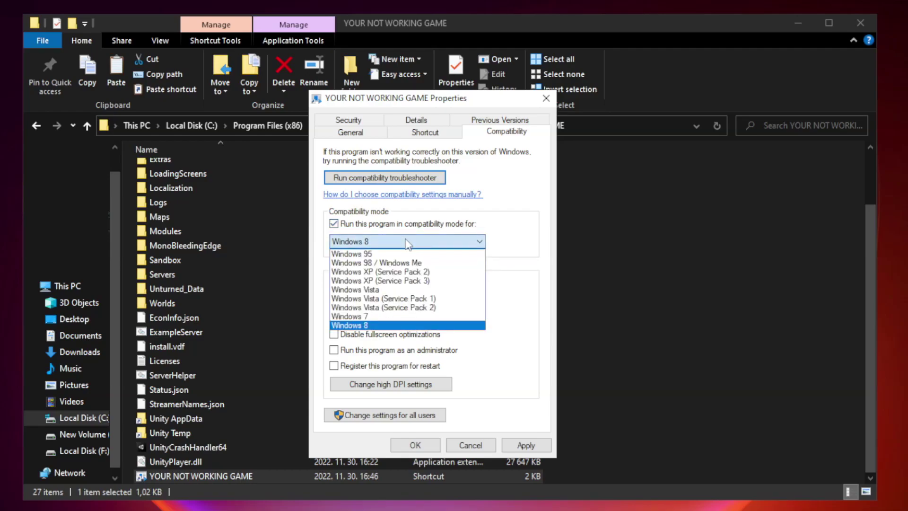
{"action": "left_click", "coordinate": [384, 325]}
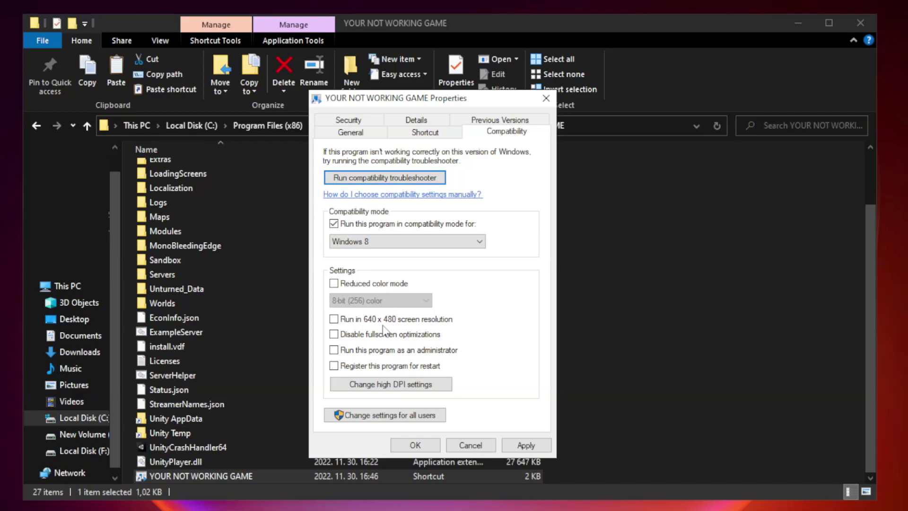
{"action": "left_click", "coordinate": [355, 336]}
{"action": "left_click", "coordinate": [356, 350]}
{"action": "left_click", "coordinate": [523, 447]}
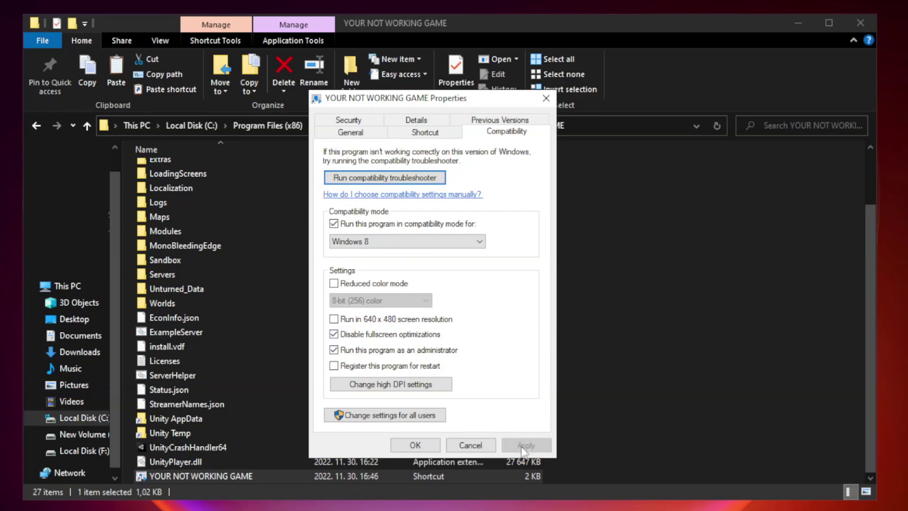
{"action": "left_click", "coordinate": [414, 445]}
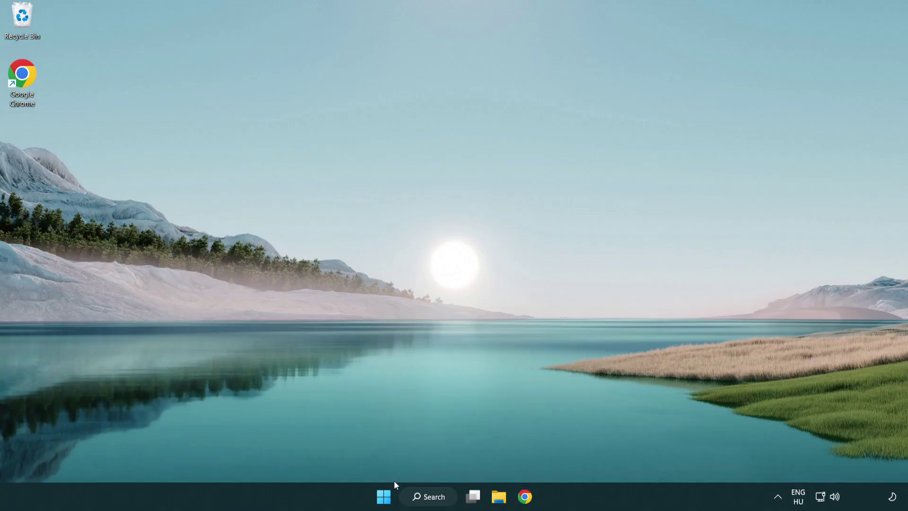
Disable the Terminal, Phone Link, Cortana and Windows Security notification startup apps in Task Manager.
{"action": "right_click", "coordinate": [383, 497]}
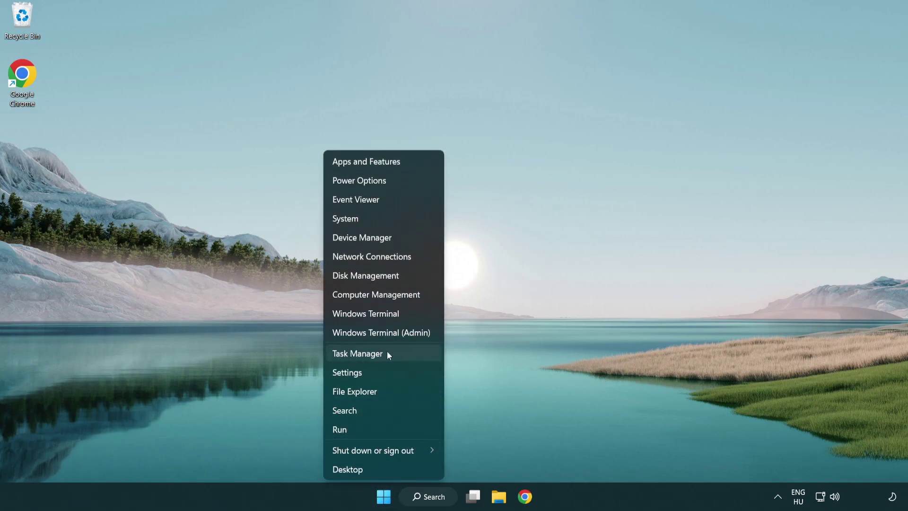
{"action": "left_click", "coordinate": [401, 358]}
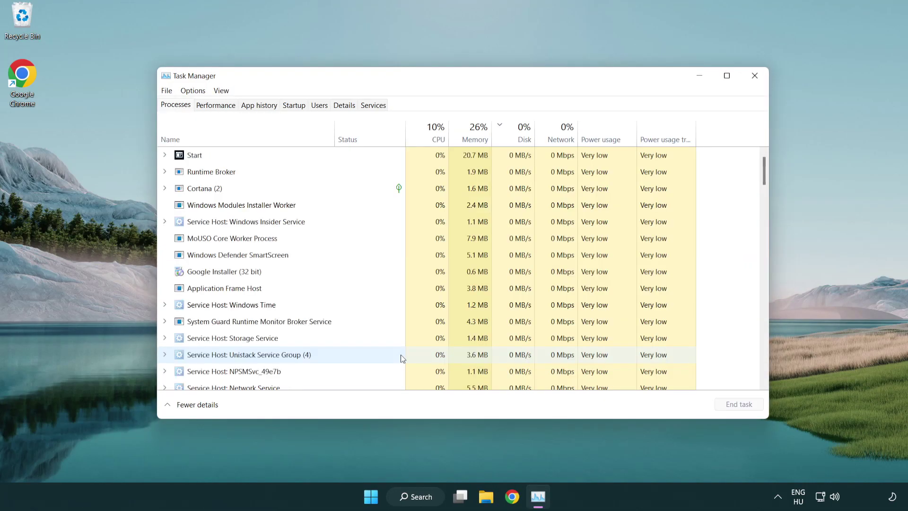
{"action": "left_click", "coordinate": [294, 105]}
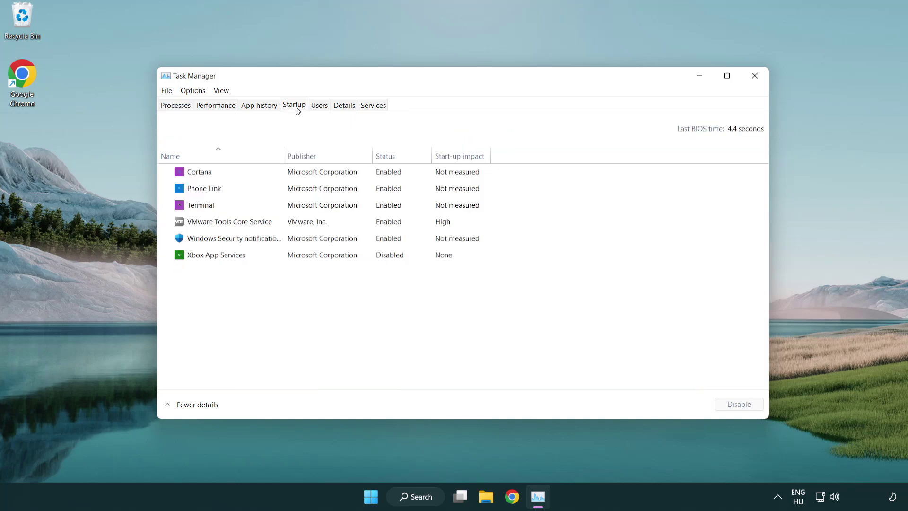
{"action": "left_click", "coordinate": [296, 204]}
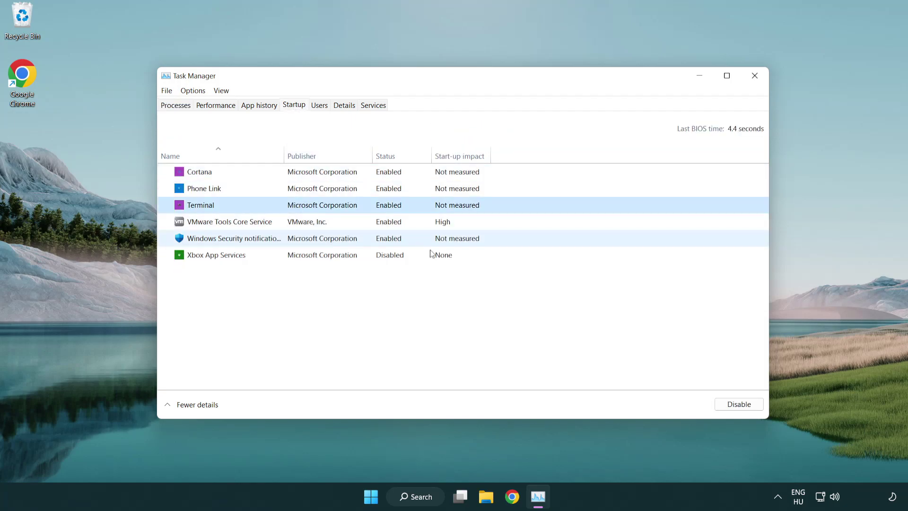
{"action": "left_click", "coordinate": [726, 404]}
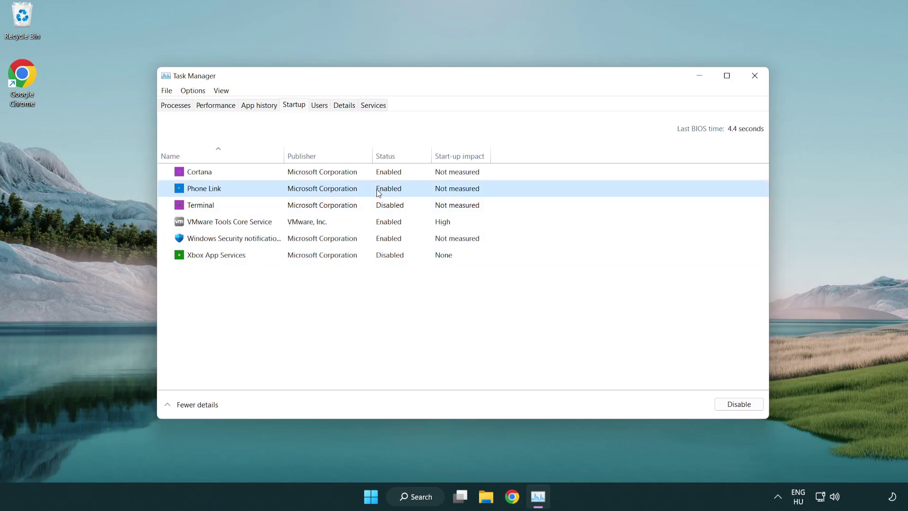
{"action": "left_click", "coordinate": [737, 404]}
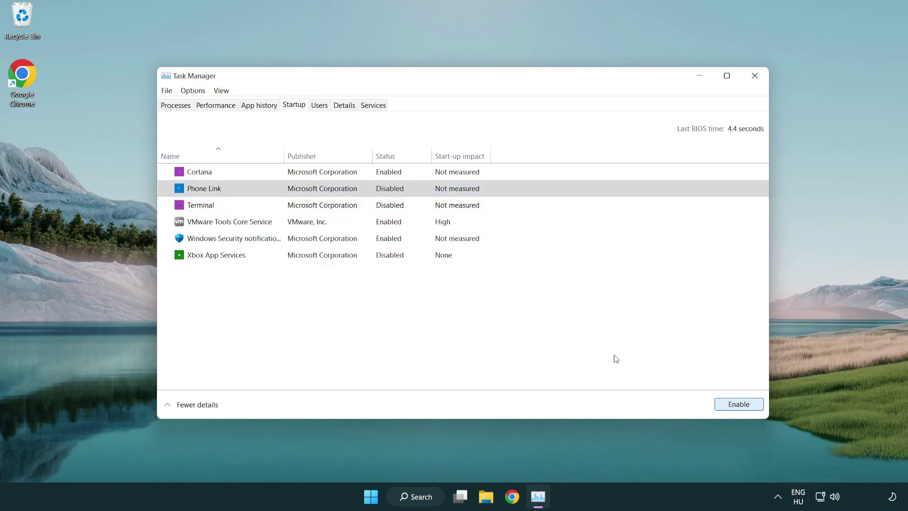
{"action": "left_click", "coordinate": [324, 177]}
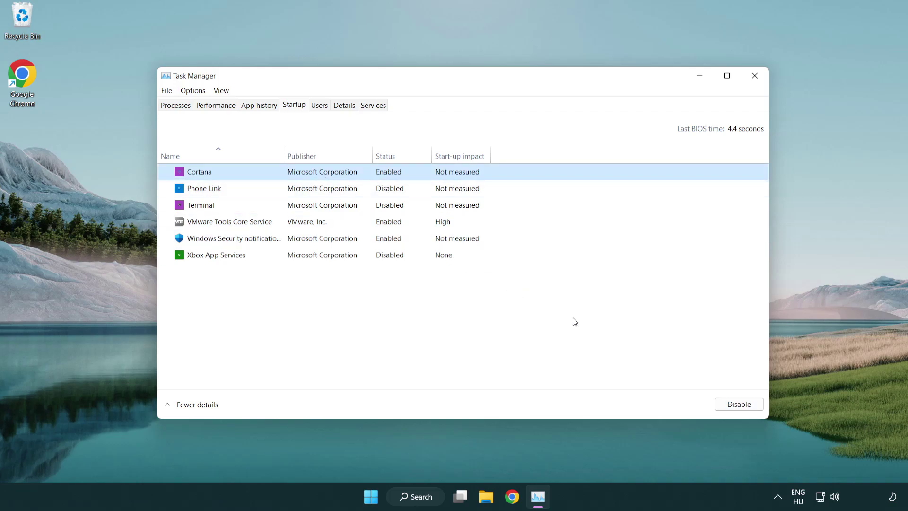
{"action": "left_click", "coordinate": [734, 404]}
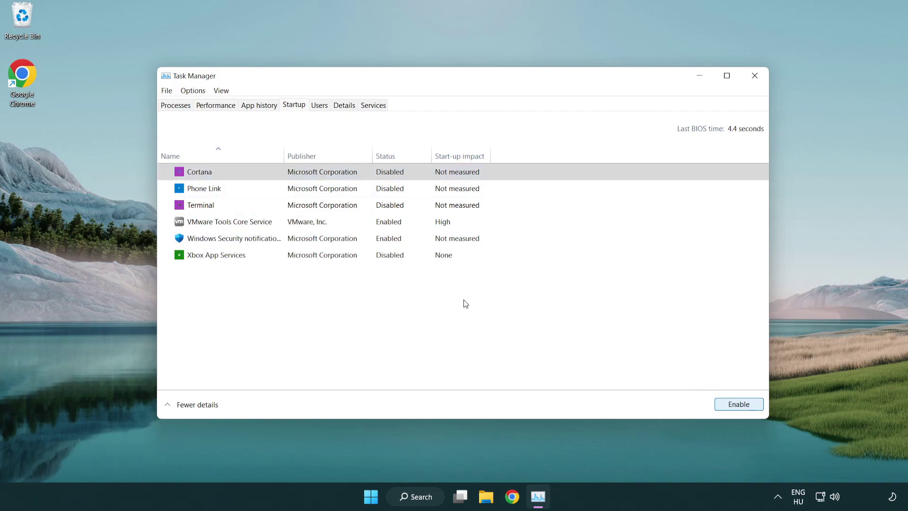
{"action": "left_click", "coordinate": [432, 242]}
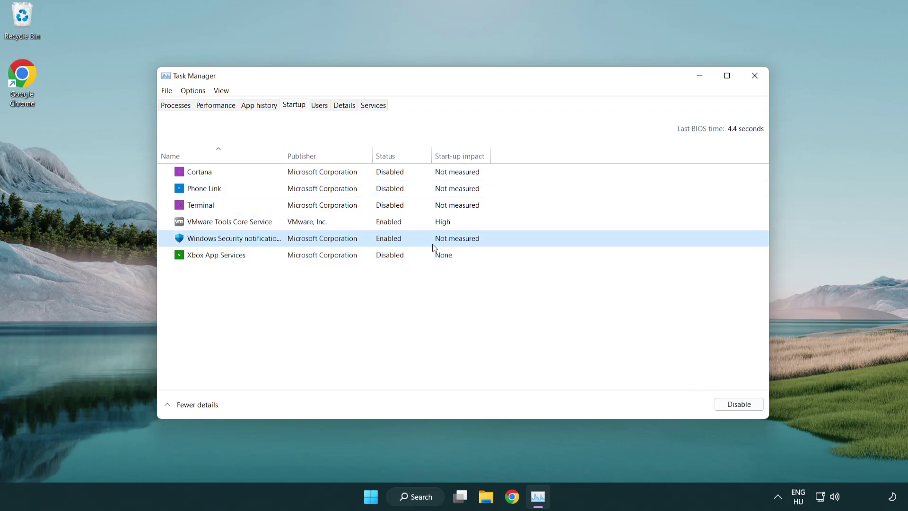
{"action": "left_click", "coordinate": [736, 407]}
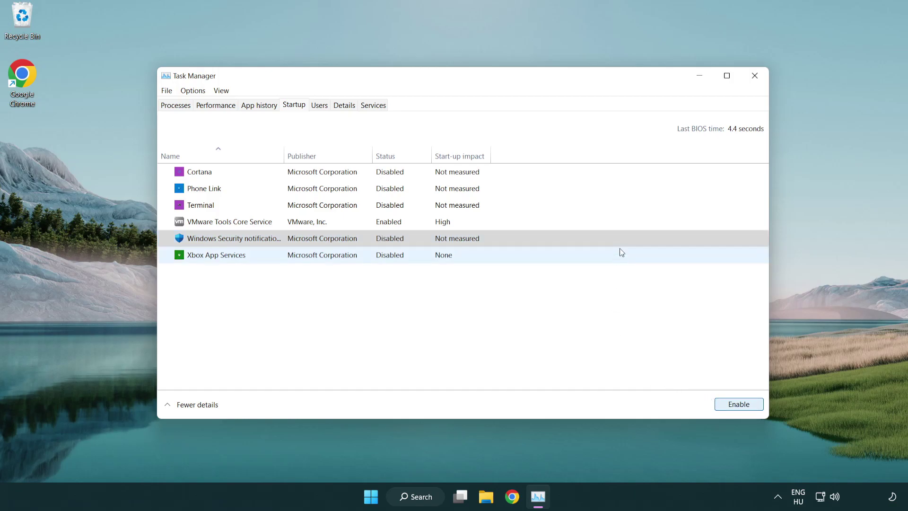
{"action": "left_click", "coordinate": [755, 77]}
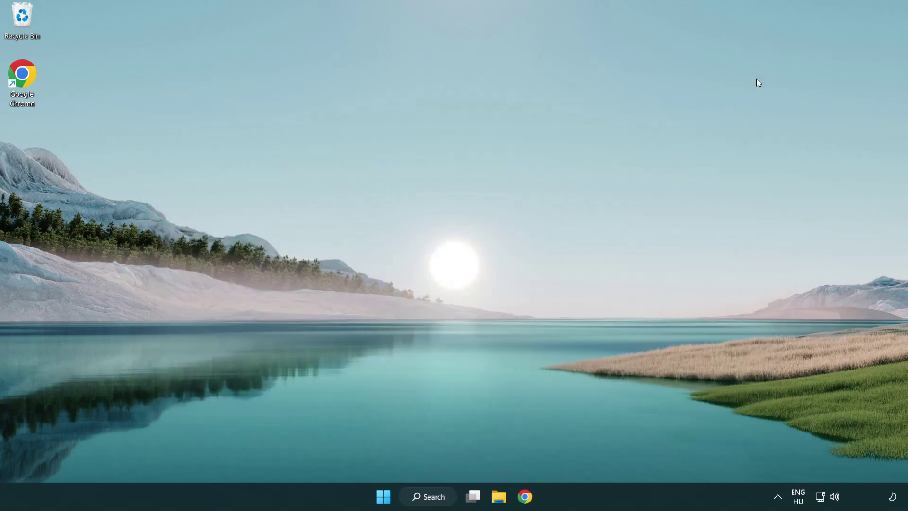
Download the DirectX End-User Runtime installer dxwebsetup.exe in Chrome and run it.
{"action": "left_click", "coordinate": [524, 496]}
{"action": "scroll", "coordinate": [376, 399], "scroll_direction": "up", "scroll_amount": 1}
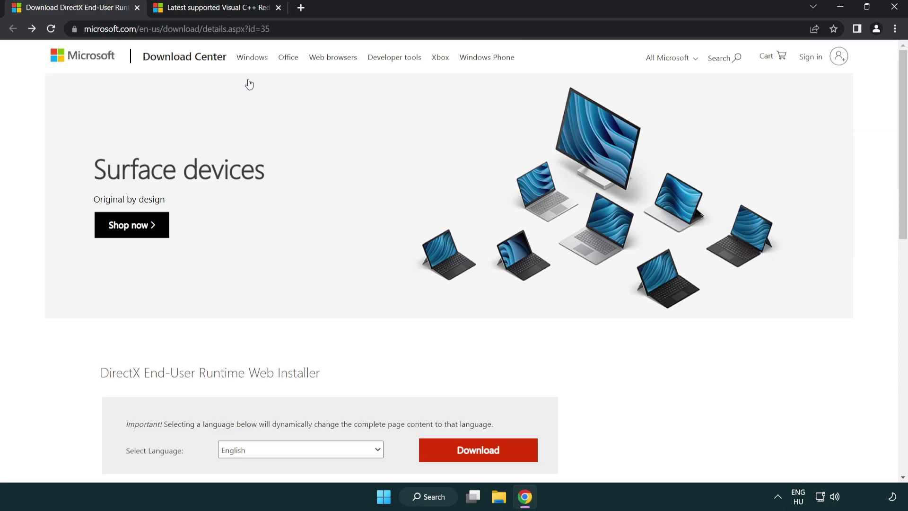
{"action": "left_click", "coordinate": [392, 29]}
{"action": "left_click", "coordinate": [392, 30]}
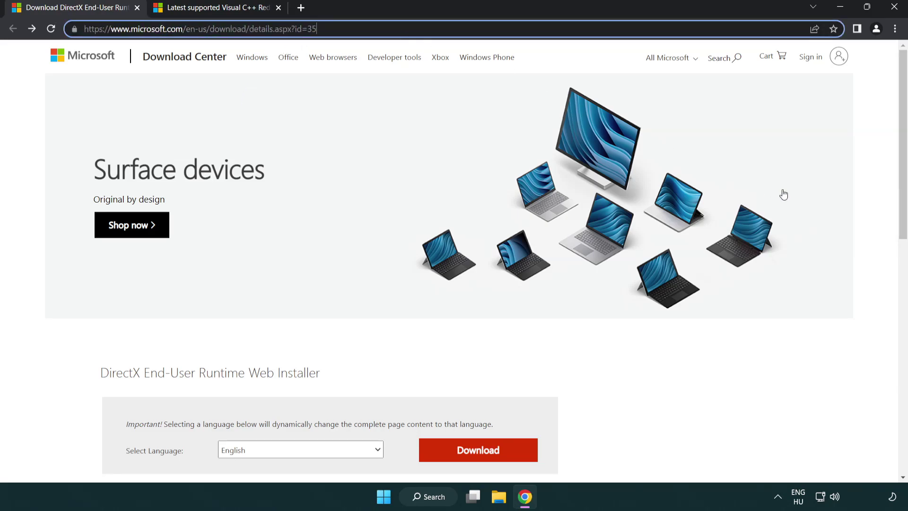
{"action": "left_click", "coordinate": [870, 206]}
{"action": "left_click_drag", "start_coordinate": [901, 206], "coordinate": [900, 263]}
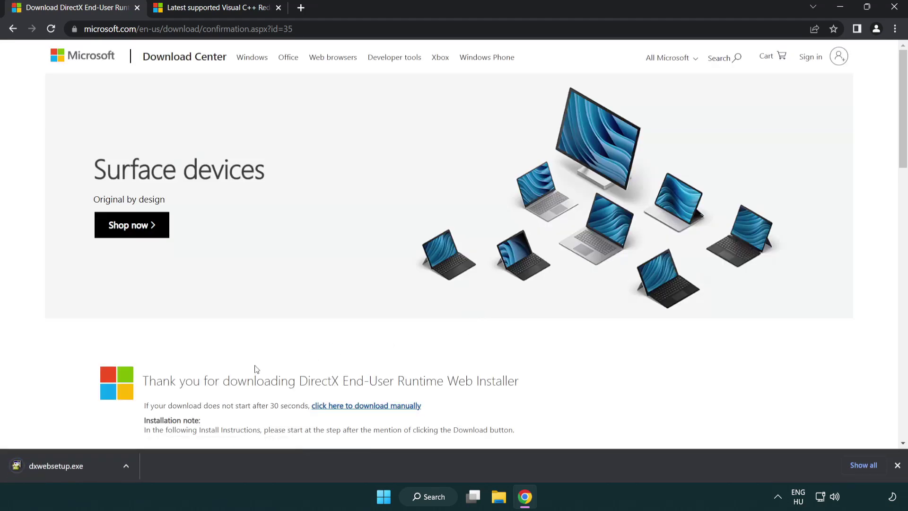
{"action": "left_click", "coordinate": [59, 467]}
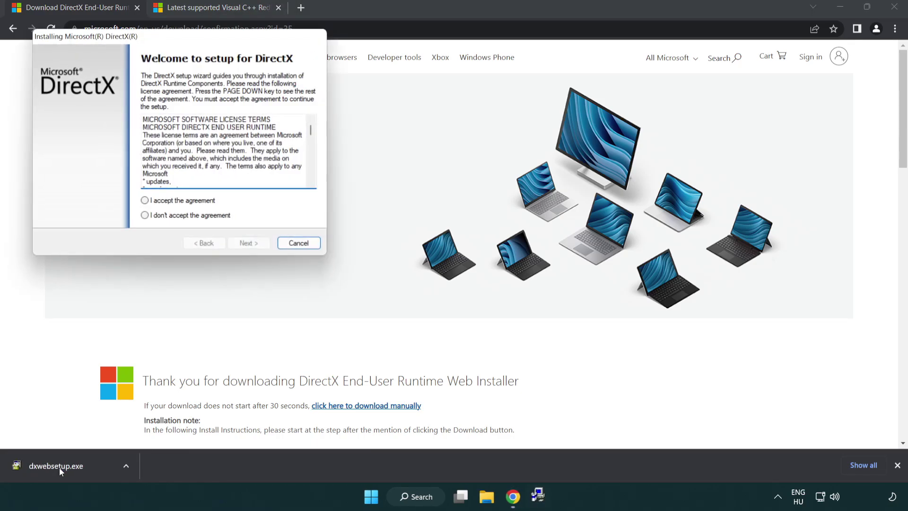
Accept the DirectX license, skip the Bing Bar offer, and finish setup.
{"action": "left_click_drag", "start_coordinate": [138, 43], "coordinate": [399, 141]}
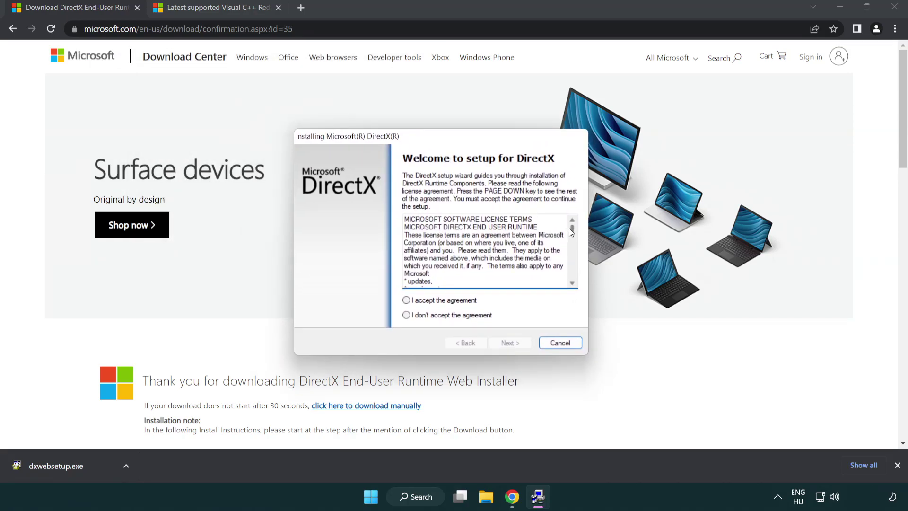
{"action": "left_click_drag", "start_coordinate": [572, 235], "coordinate": [572, 273]}
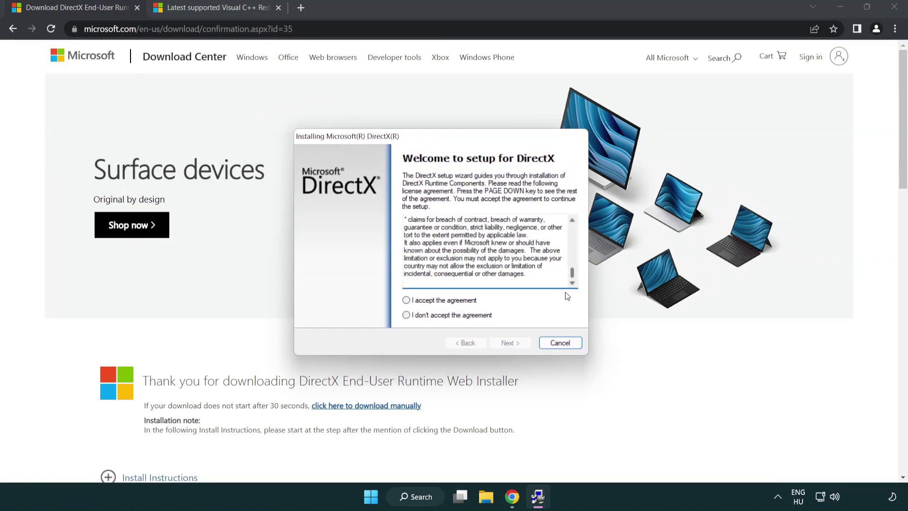
{"action": "left_click", "coordinate": [407, 301]}
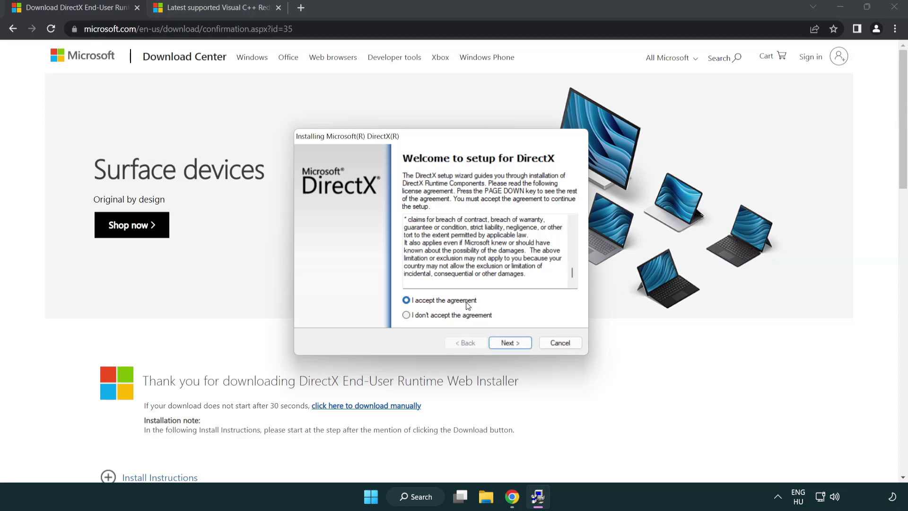
{"action": "left_click", "coordinate": [510, 343]}
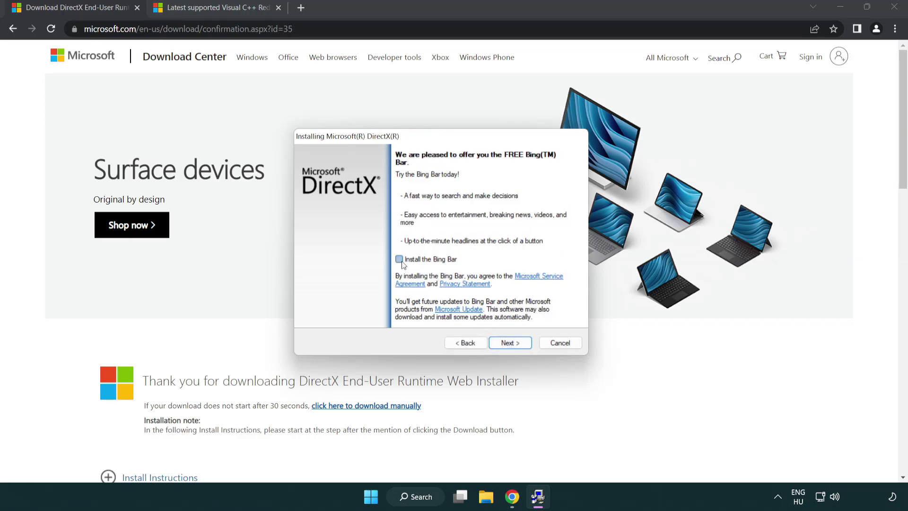
{"action": "left_click", "coordinate": [515, 344]}
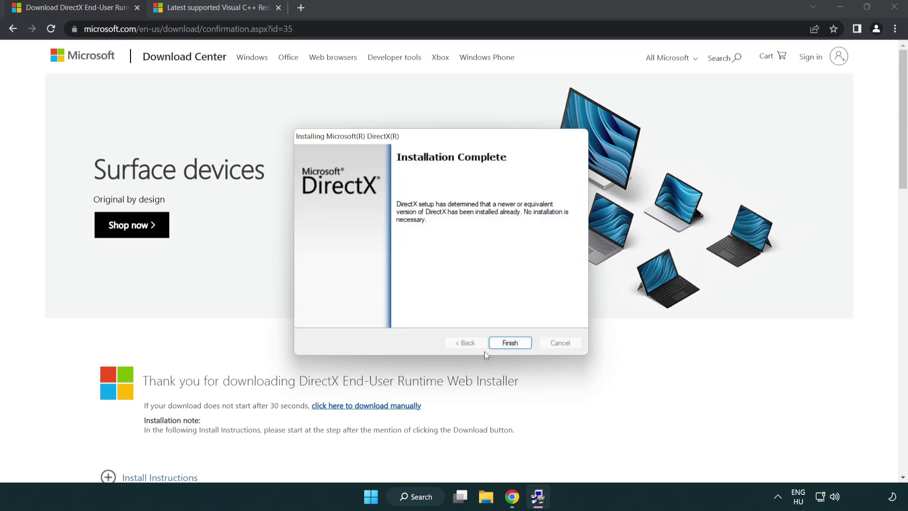
{"action": "left_click", "coordinate": [515, 346]}
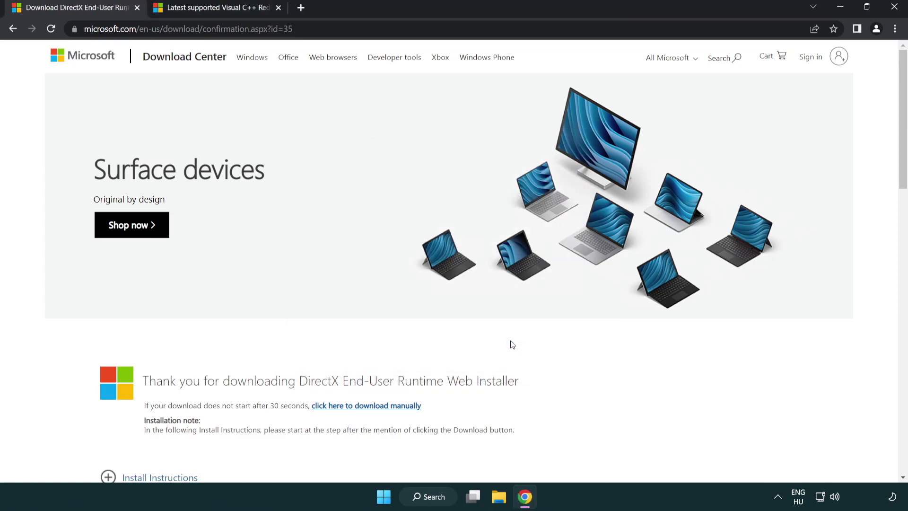
Close the DirectX tab and download the ARM64, x86 and x64 Visual C++ 2015–2022 installers, running ARM64.
{"action": "left_click", "coordinate": [137, 8]}
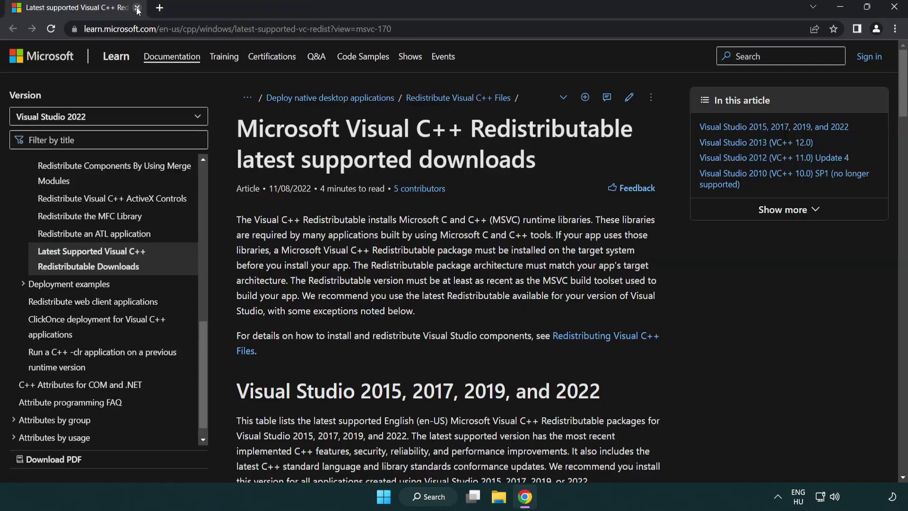
{"action": "left_click", "coordinate": [398, 32]}
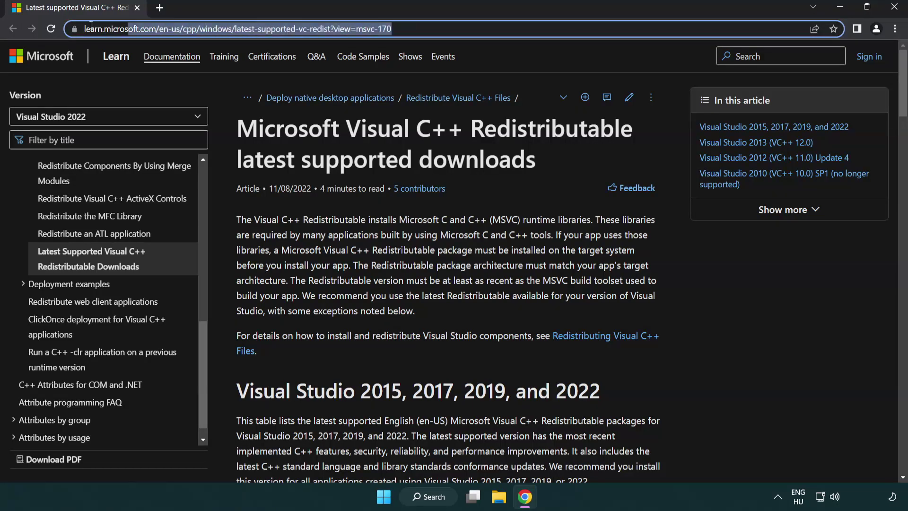
{"action": "left_click", "coordinate": [467, 156]}
{"action": "scroll", "coordinate": [467, 156], "scroll_direction": "down", "scroll_amount": 6}
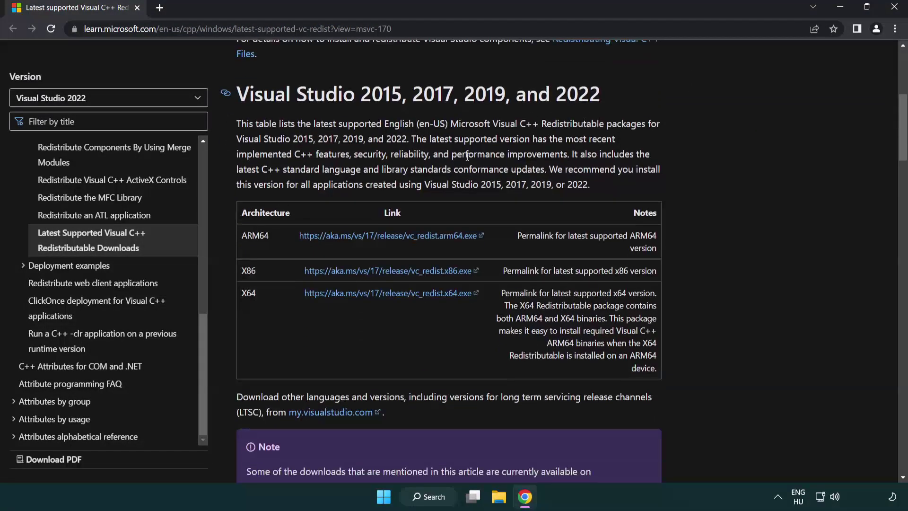
{"action": "left_click", "coordinate": [370, 240]}
{"action": "left_click", "coordinate": [380, 293]}
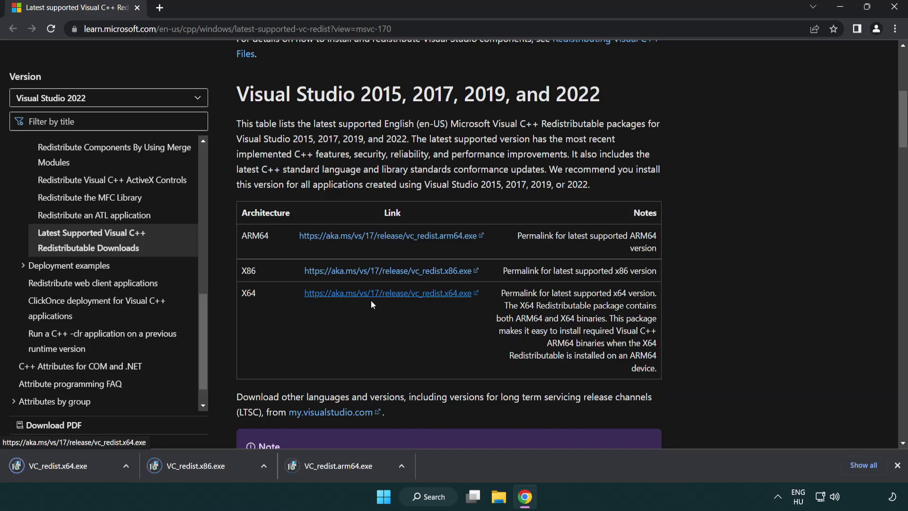
{"action": "left_click", "coordinate": [346, 472]}
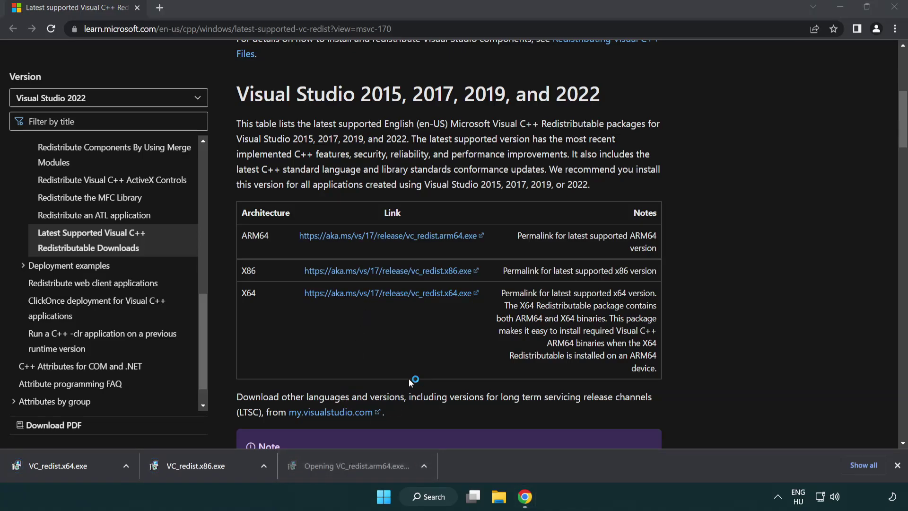
Agree to the Arm64 redistributable terms, attempt installation, and dismiss the failure.
{"action": "left_click_drag", "start_coordinate": [581, 228], "coordinate": [593, 277]}
{"action": "left_click", "coordinate": [324, 295]}
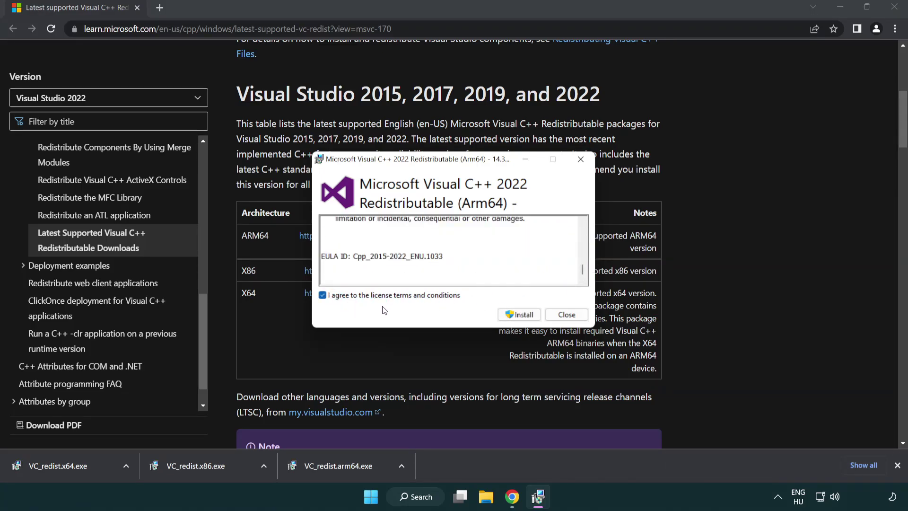
{"action": "left_click", "coordinate": [506, 314]}
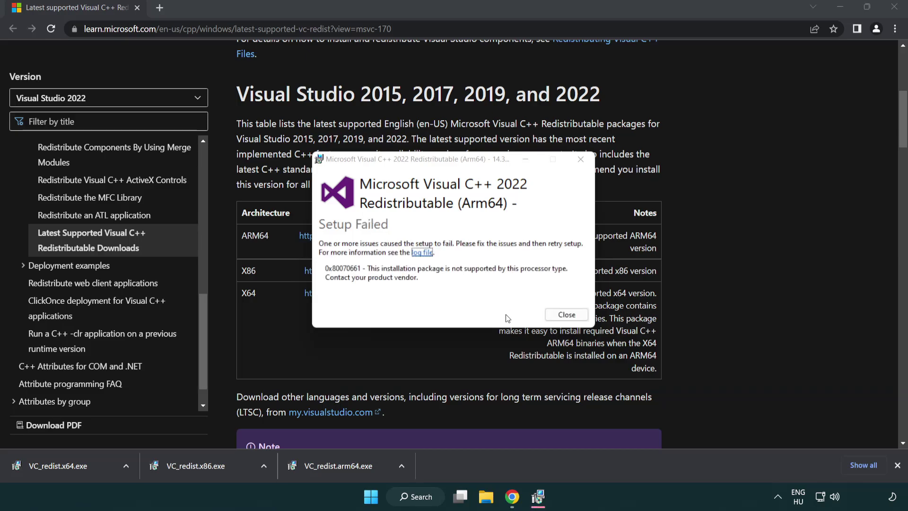
{"action": "left_click", "coordinate": [567, 315]}
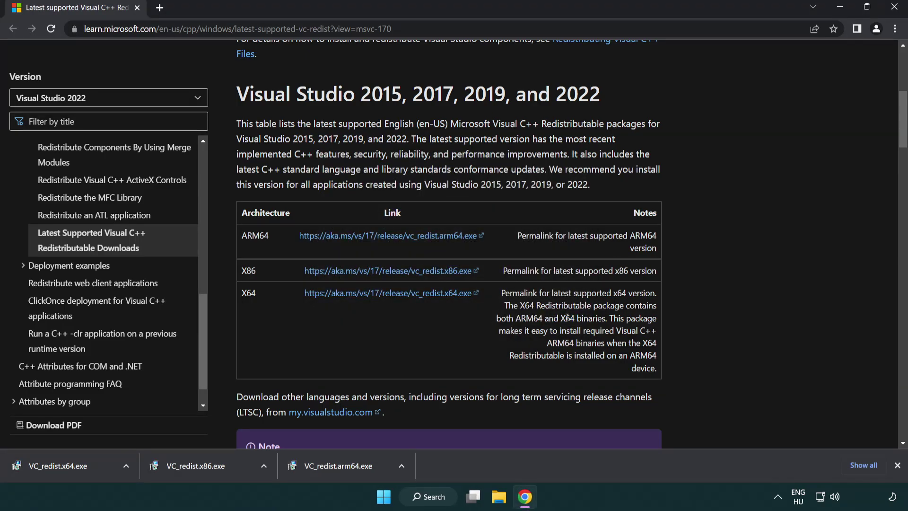
Install the x86 and x64 redistributables without restarting, then close Chrome.
{"action": "left_click", "coordinate": [203, 471]}
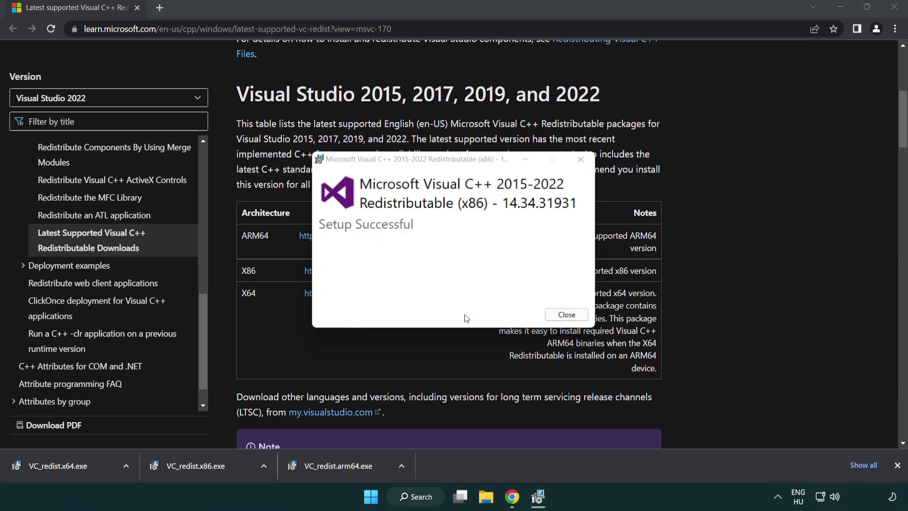
{"action": "left_click", "coordinate": [567, 315]}
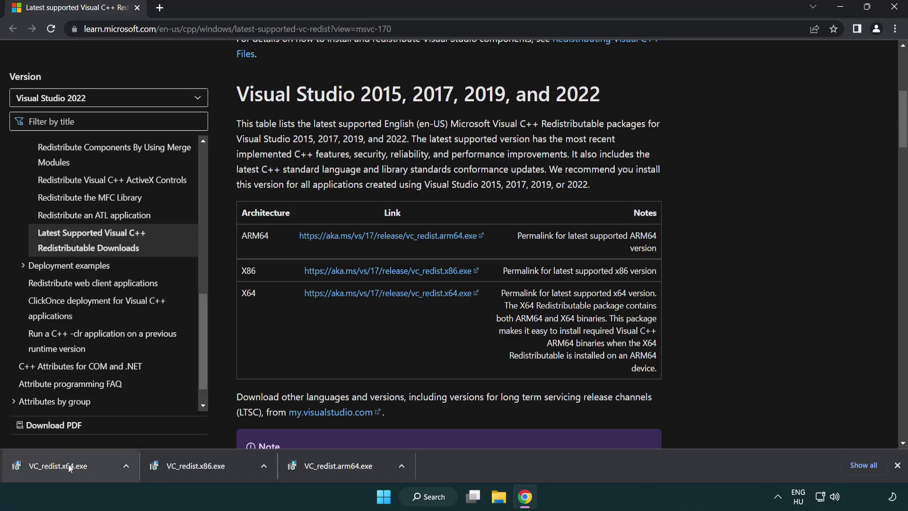
{"action": "left_click", "coordinate": [68, 463]}
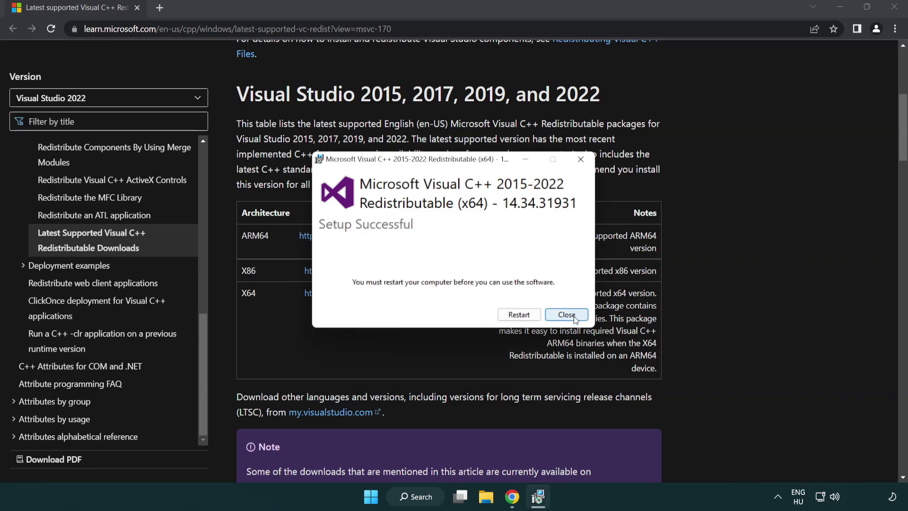
{"action": "left_click", "coordinate": [566, 315]}
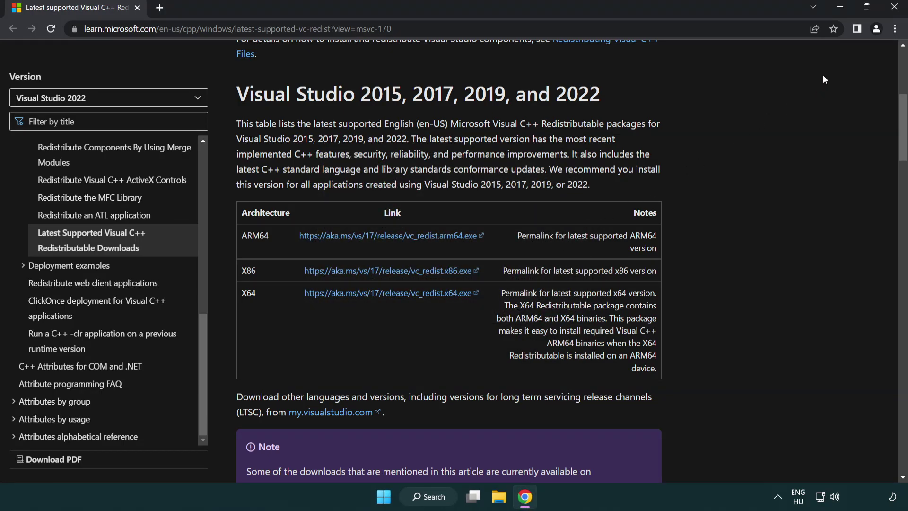
{"action": "left_click", "coordinate": [894, 8]}
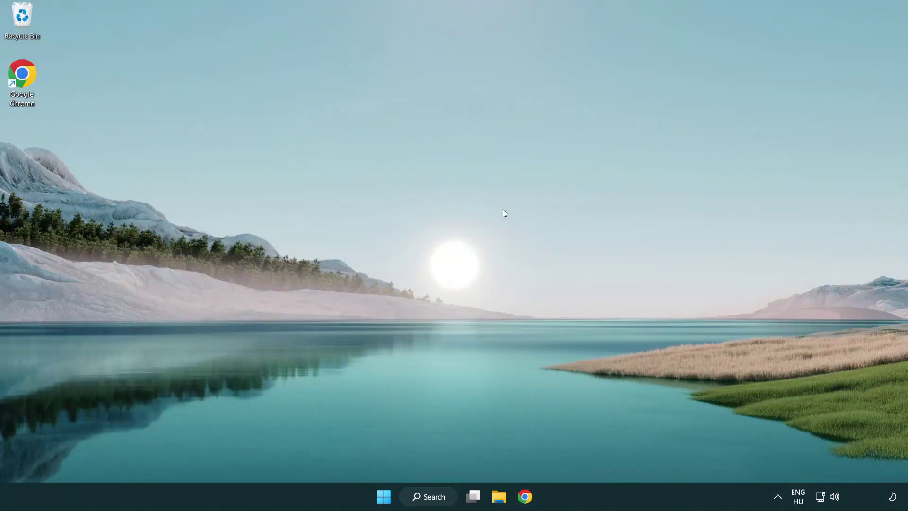
Launch Command Prompt as administrator from a 'cmd' search and centre its window.
{"action": "left_click", "coordinate": [423, 497]}
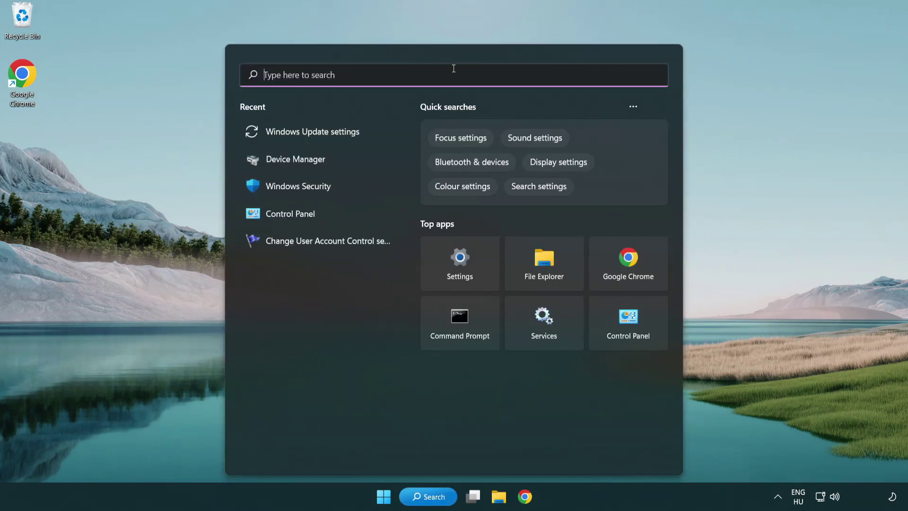
{"action": "type", "text": "cmd"}
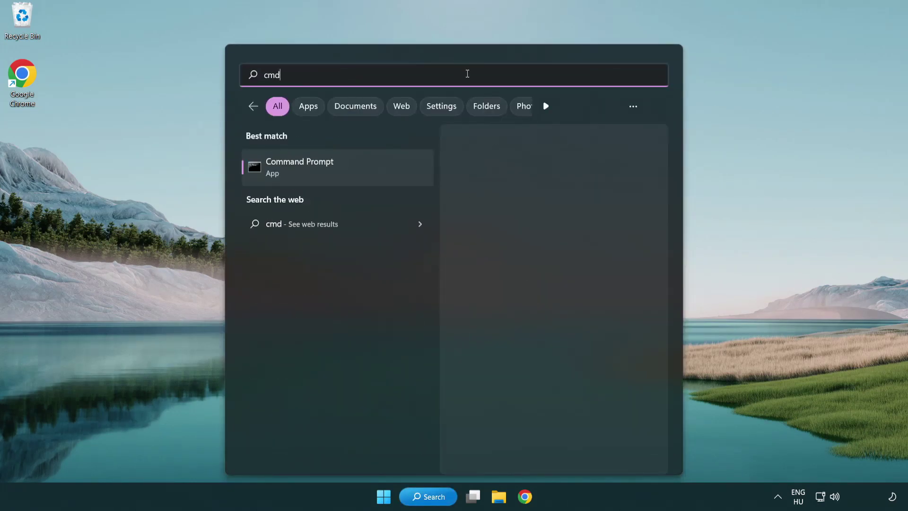
{"action": "right_click", "coordinate": [347, 172]}
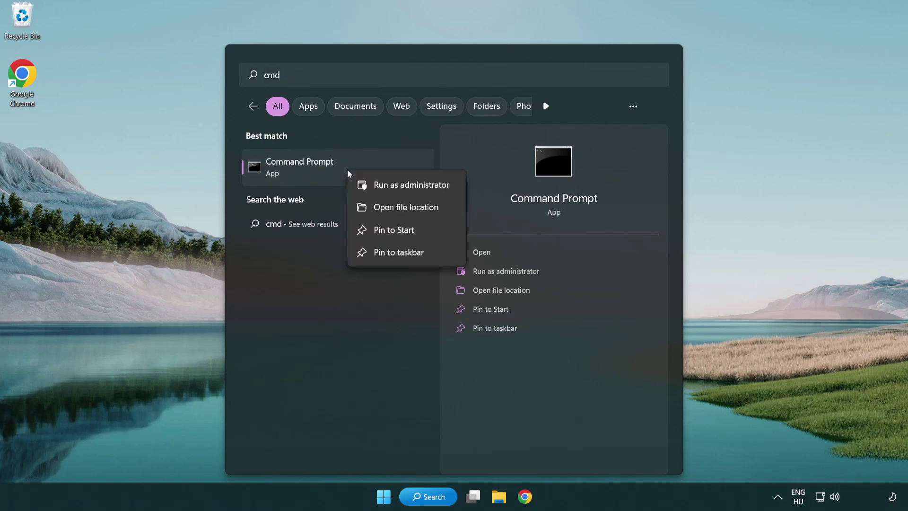
{"action": "left_click", "coordinate": [409, 189]}
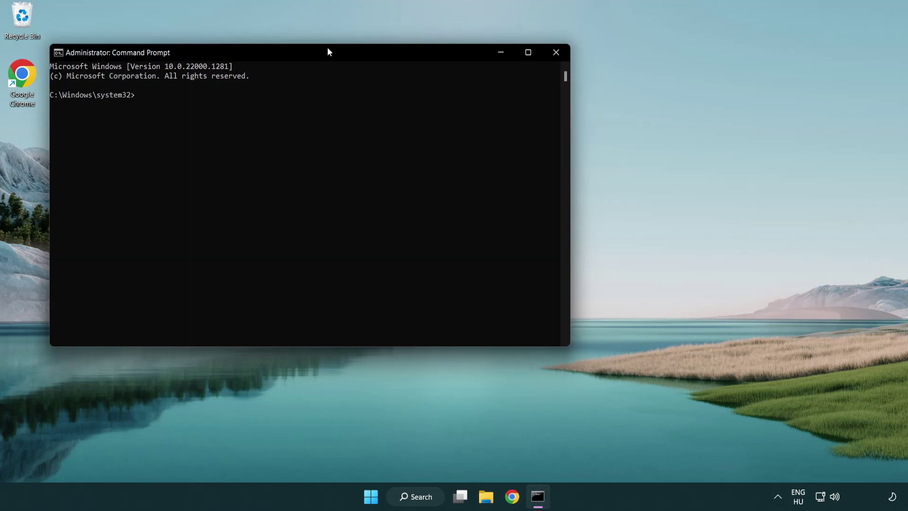
{"action": "left_click_drag", "start_coordinate": [328, 50], "coordinate": [457, 95]}
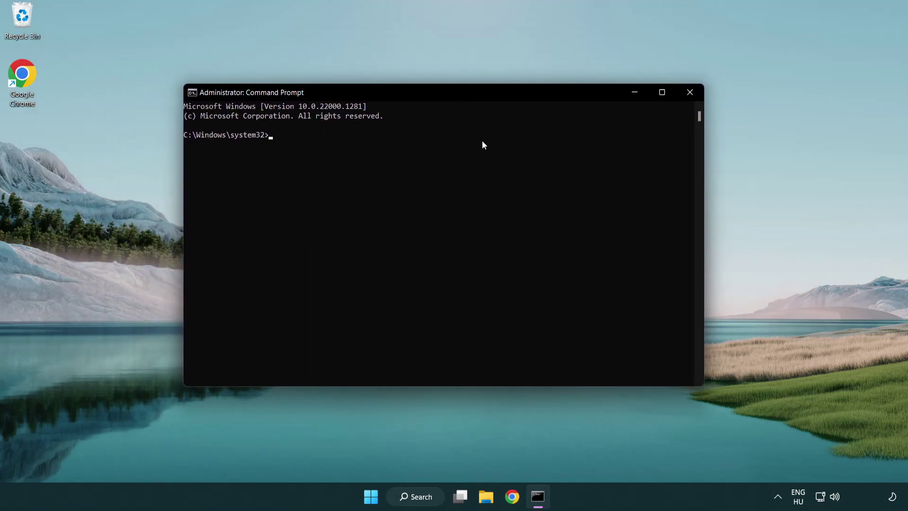
Run sfc /scannow in the administrator prompt to verify system files.
{"action": "type", "text": "sfc /sca"}
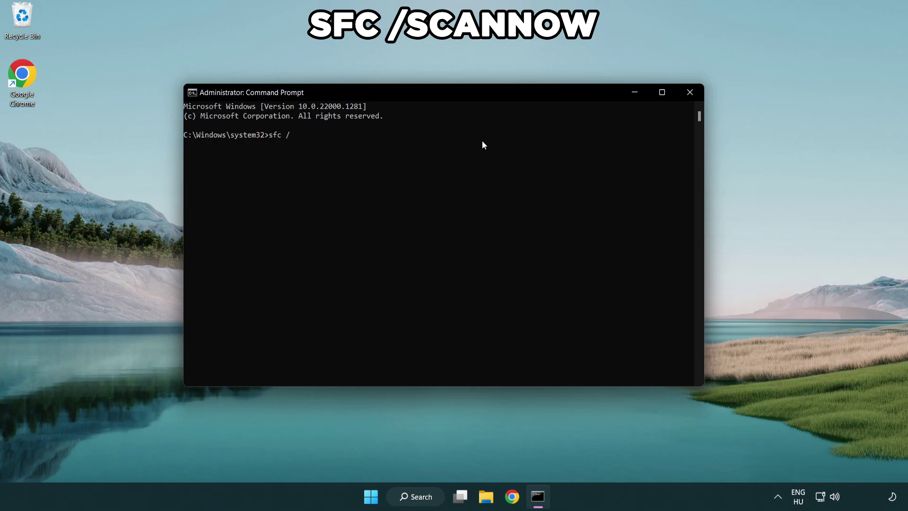
{"action": "type", "text": "nnow"}
{"action": "key", "text": "Return"}
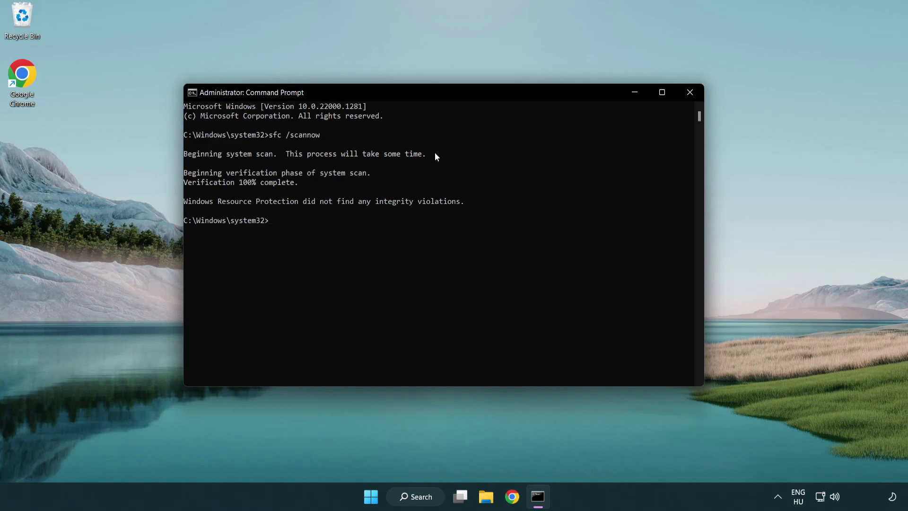
{"action": "left_click", "coordinate": [693, 95]}
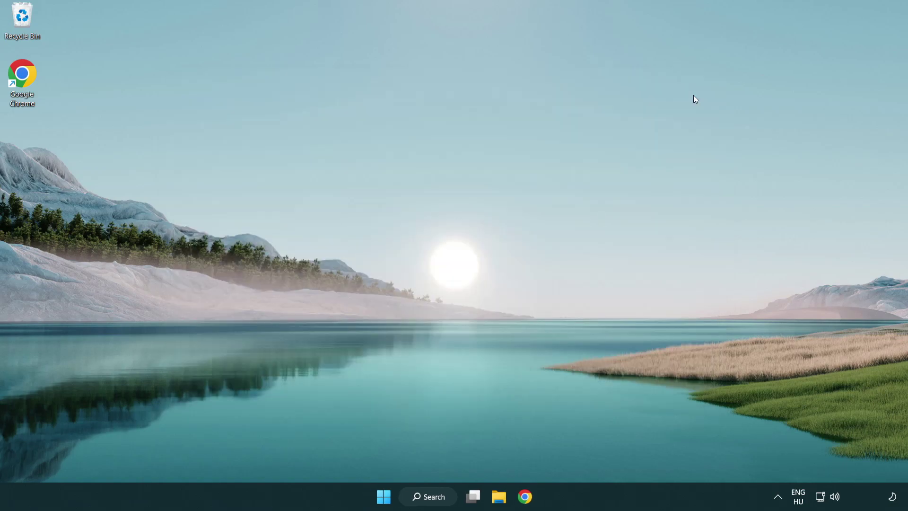
{"action": "left_click", "coordinate": [384, 495]}
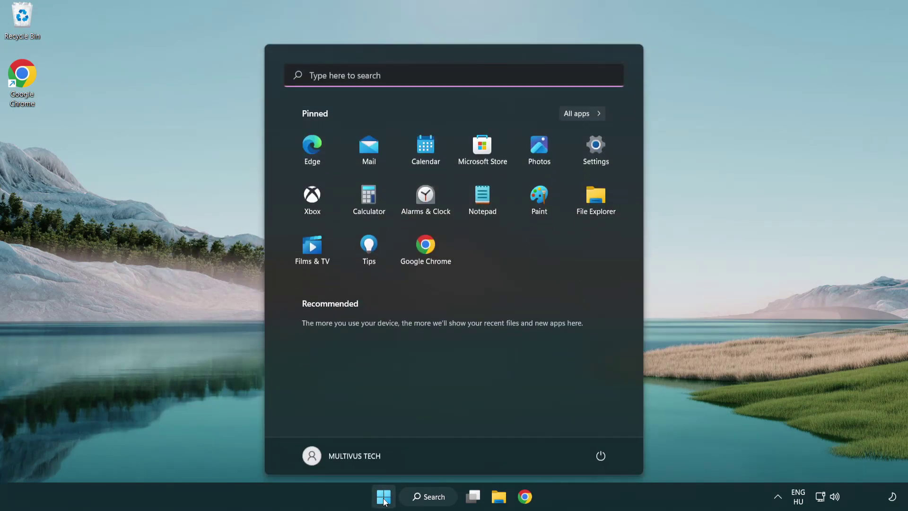
{"action": "left_click", "coordinate": [601, 454]}
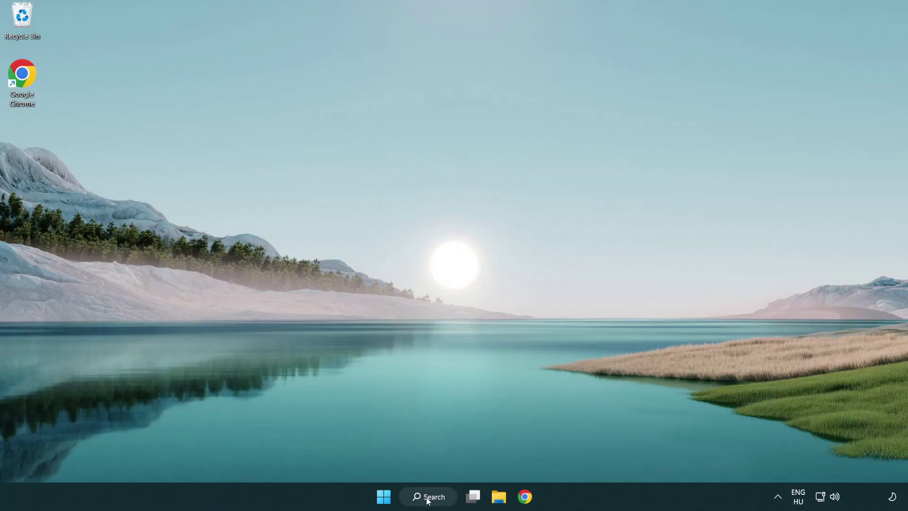
Search for 'security' and launch the Windows Security app.
{"action": "left_click", "coordinate": [430, 502]}
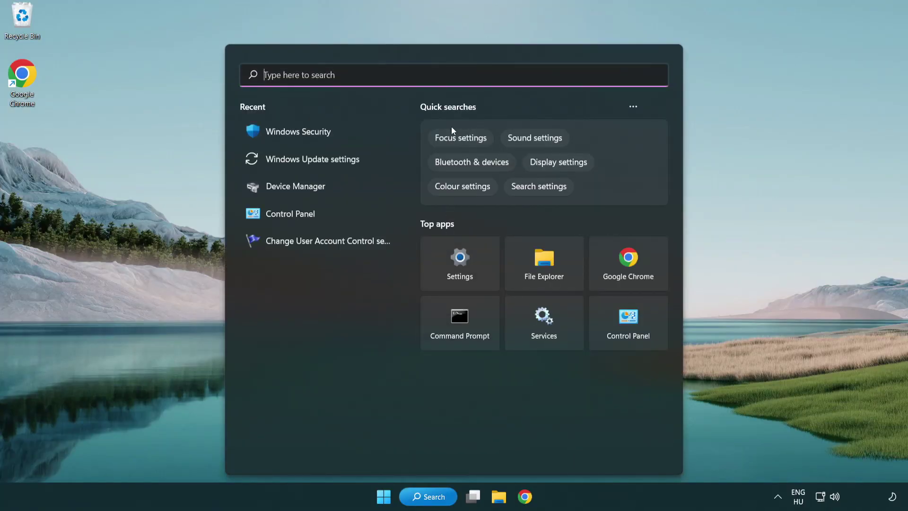
{"action": "type", "text": "sec"}
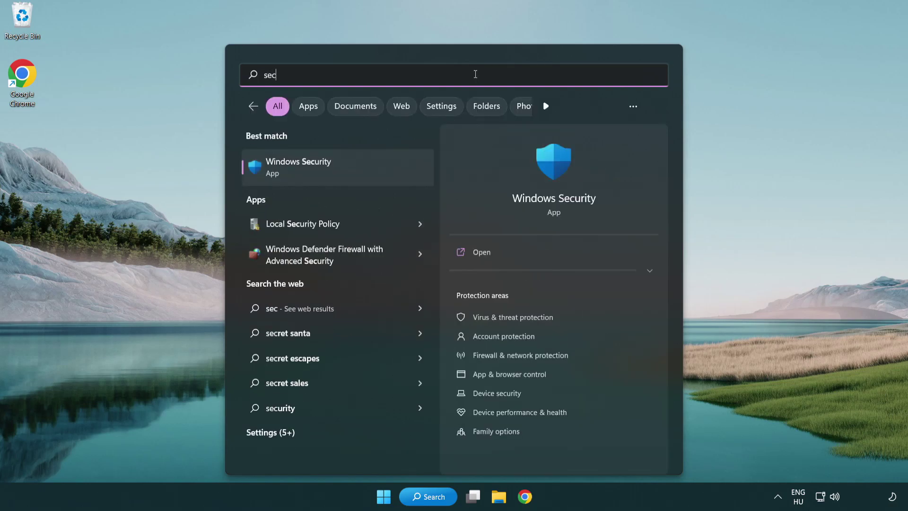
{"action": "type", "text": "uri"}
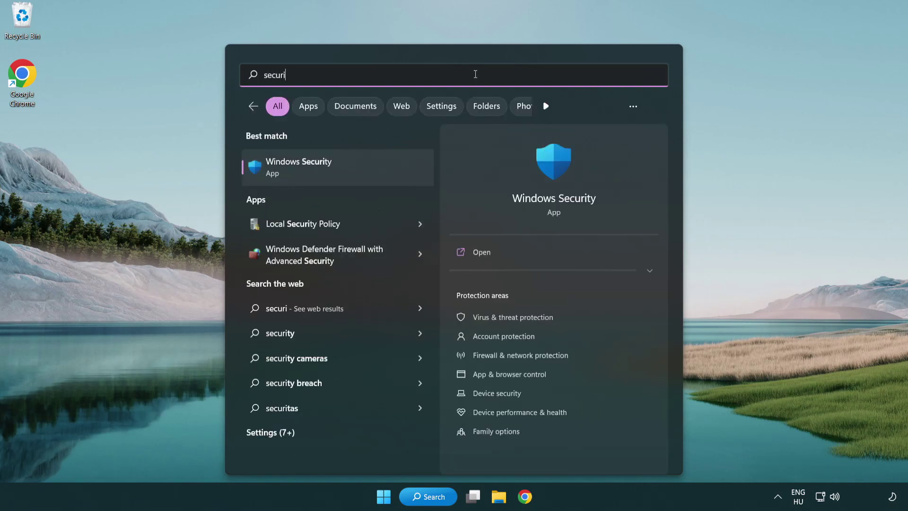
{"action": "type", "text": "ty"}
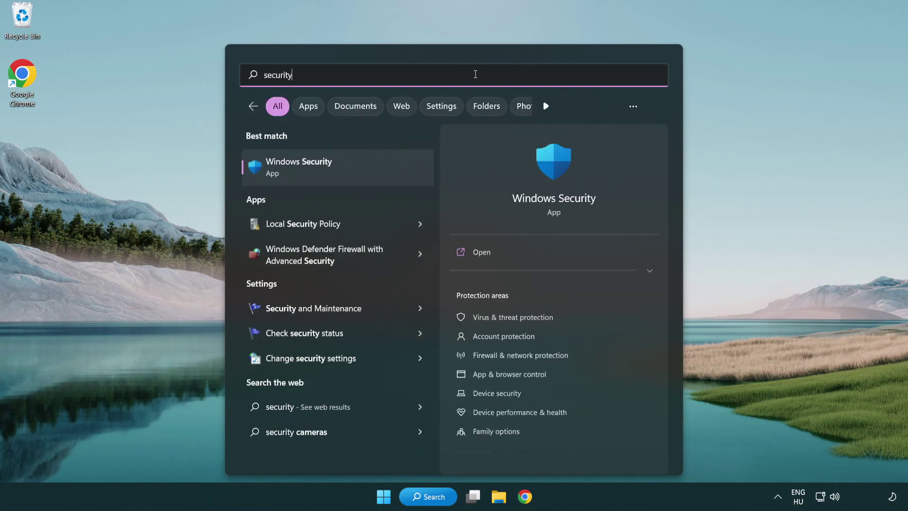
{"action": "left_click", "coordinate": [371, 175]}
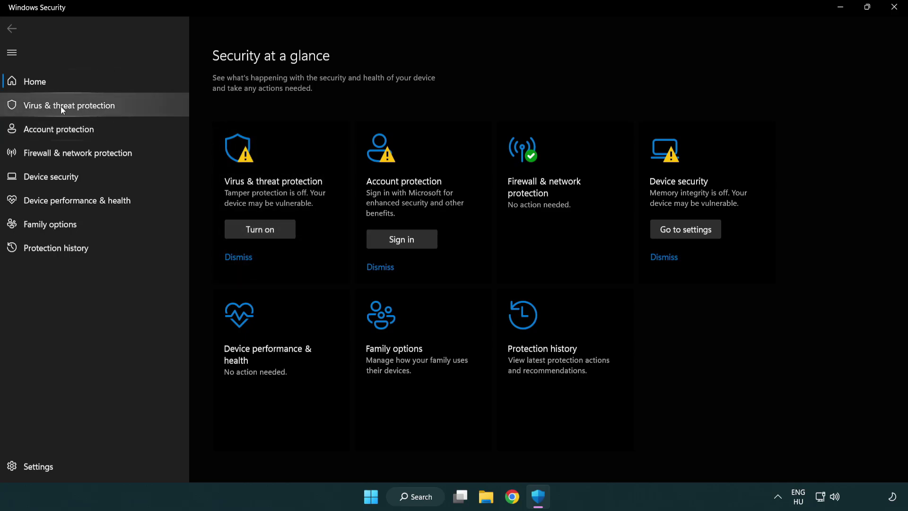
Go to Virus & threat protection's Manage settings page and scroll to Exclusions.
{"action": "left_click", "coordinate": [138, 109]}
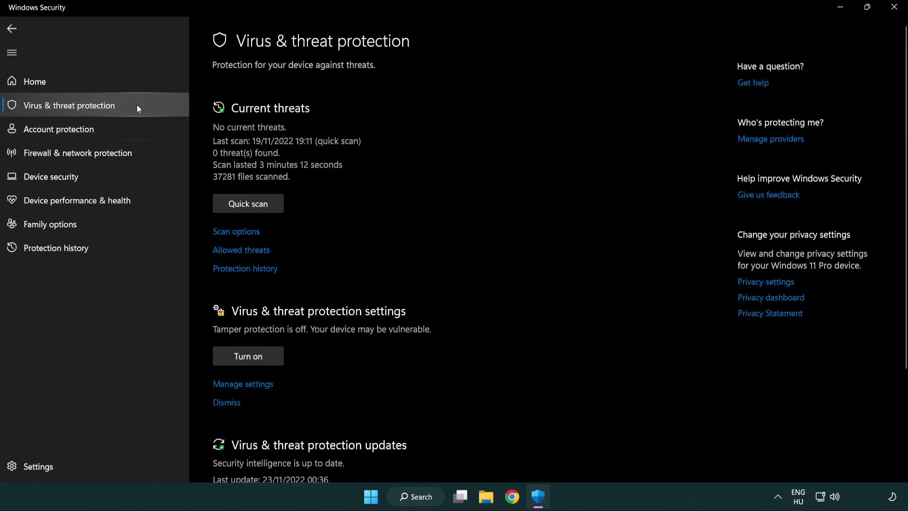
{"action": "scroll", "coordinate": [260, 199], "scroll_direction": "down", "scroll_amount": 2}
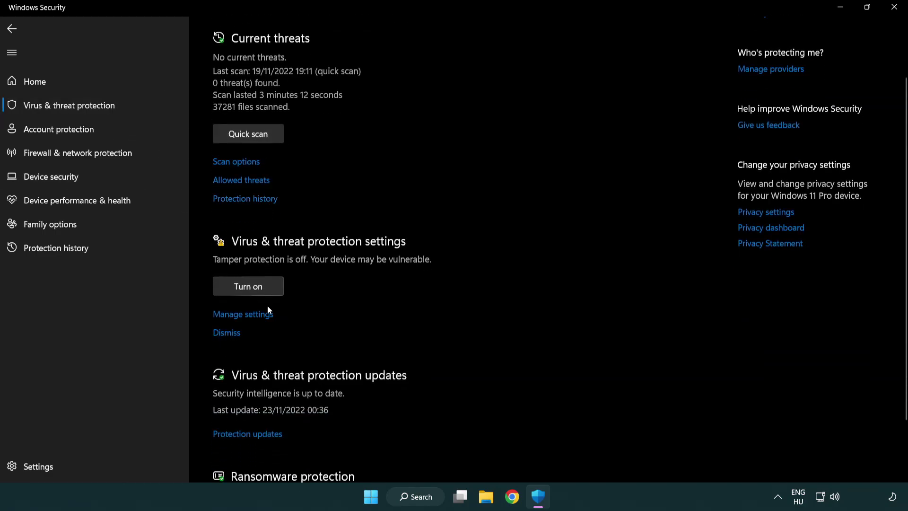
{"action": "left_click", "coordinate": [242, 318]}
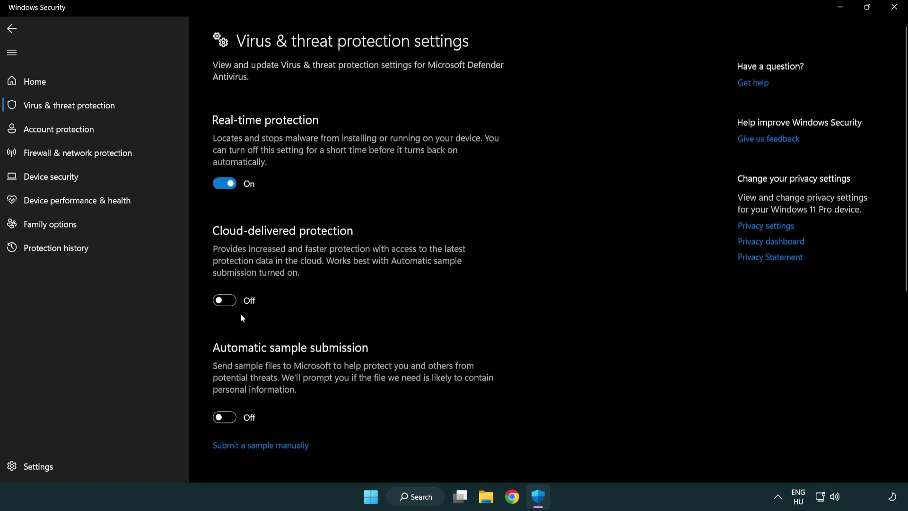
{"action": "scroll", "coordinate": [242, 318], "scroll_direction": "down", "scroll_amount": 8}
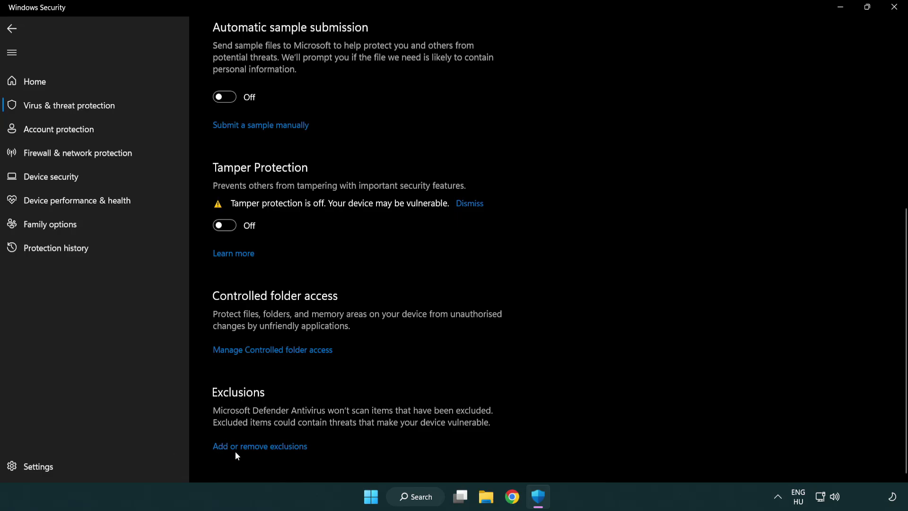
Add a file exclusion using the shortcut in C:\Program Files (x86)\NOT WORKING APP, resolving to chrome.exe.
{"action": "left_click", "coordinate": [263, 447]}
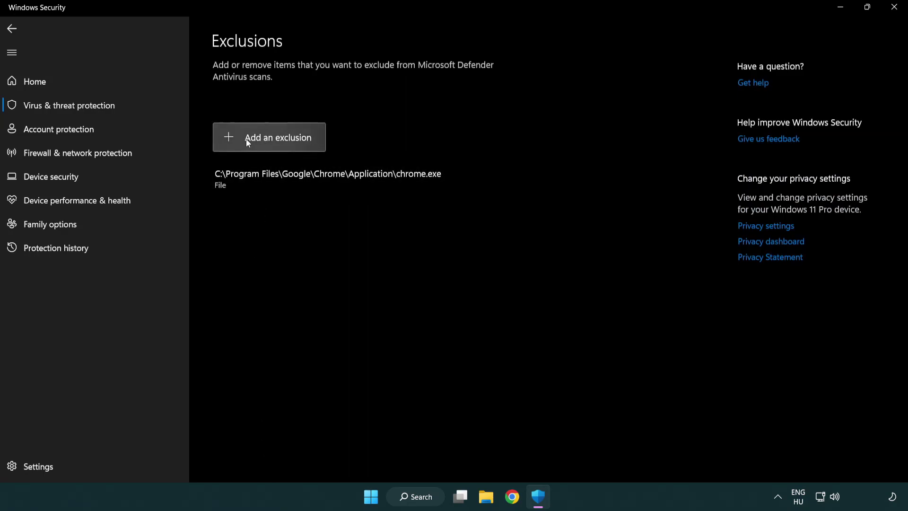
{"action": "left_click", "coordinate": [273, 142]}
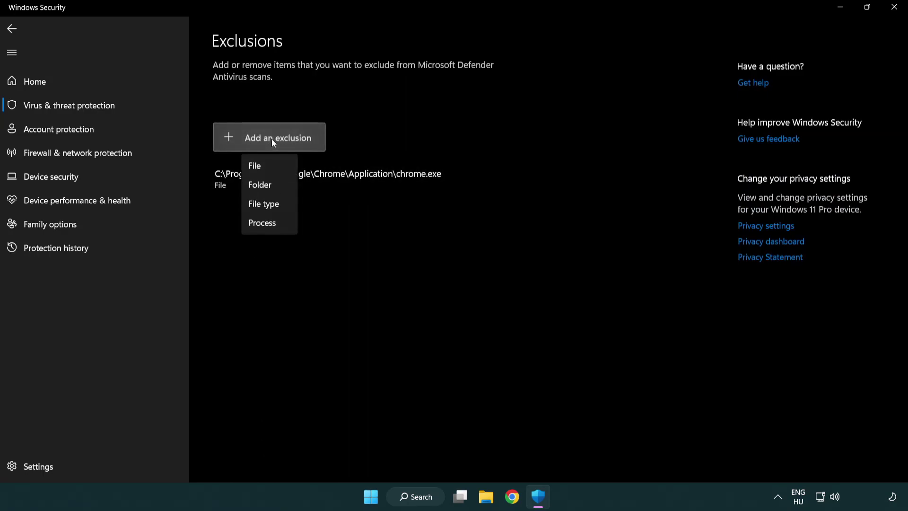
{"action": "left_click", "coordinate": [273, 167]}
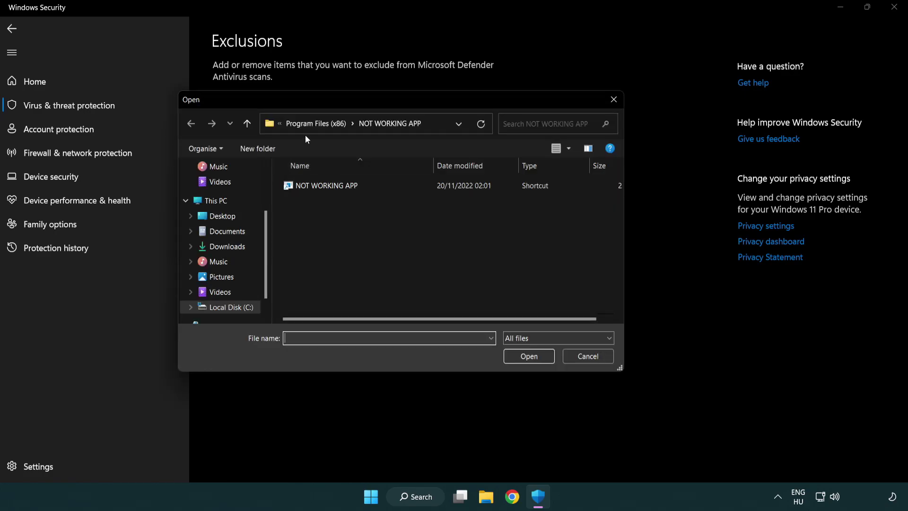
{"action": "left_click", "coordinate": [307, 126]}
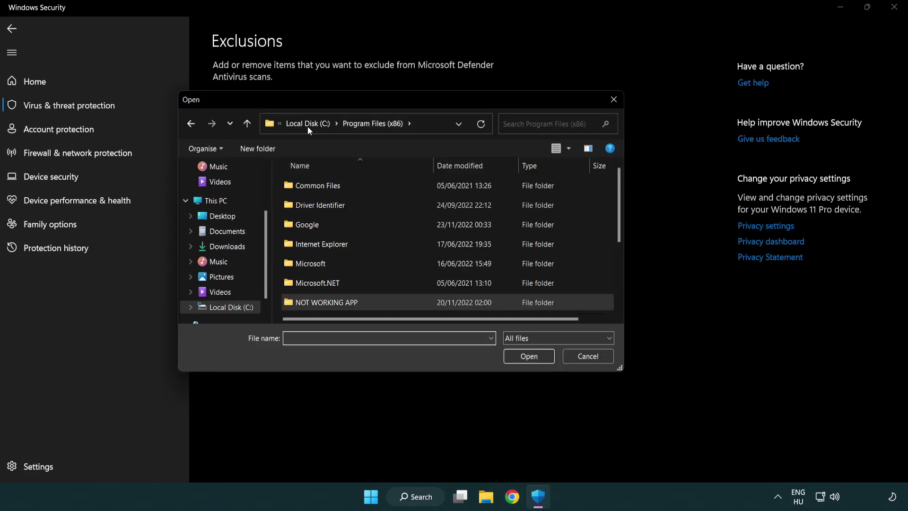
{"action": "left_click", "coordinate": [307, 126]}
{"action": "left_click", "coordinate": [308, 127]}
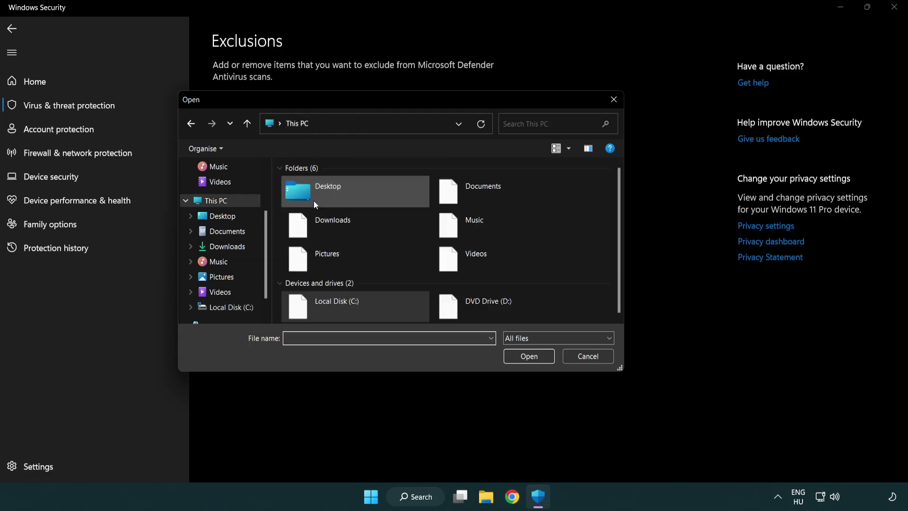
{"action": "double_click", "coordinate": [330, 312]}
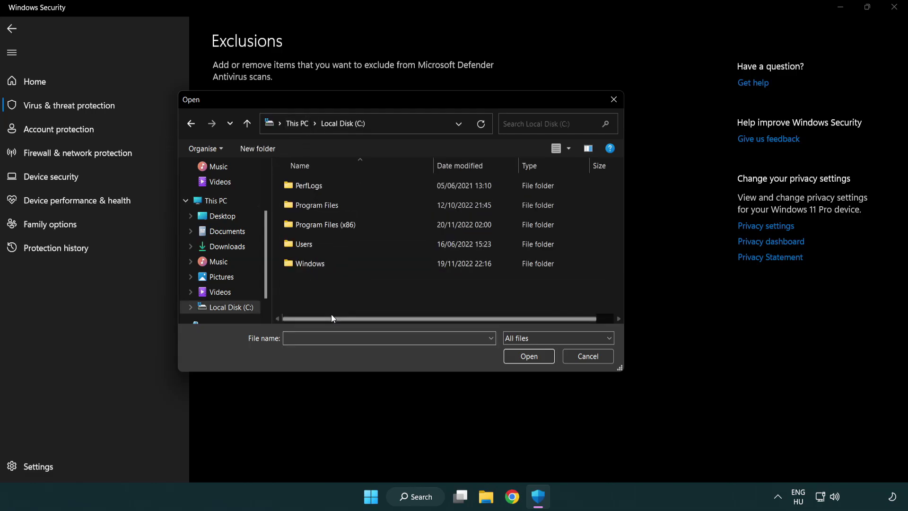
{"action": "double_click", "coordinate": [332, 226]}
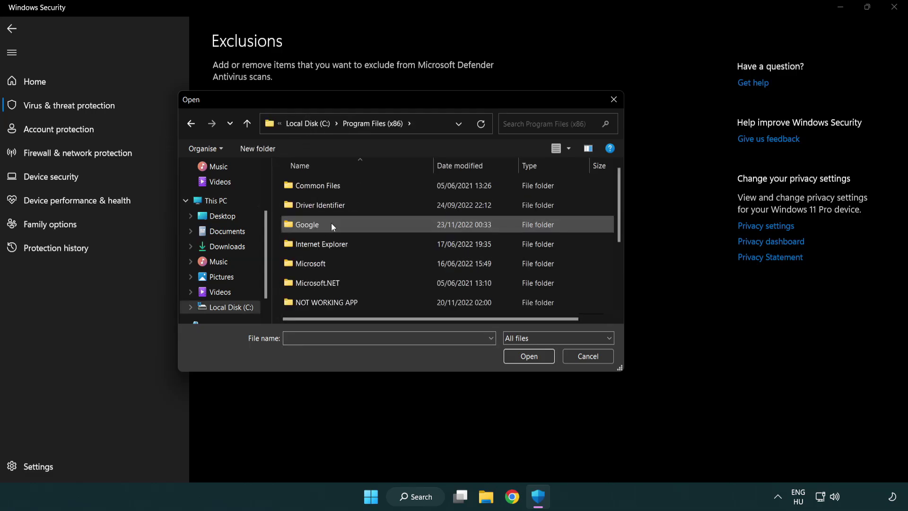
{"action": "double_click", "coordinate": [339, 303]}
{"action": "left_click", "coordinate": [319, 185]}
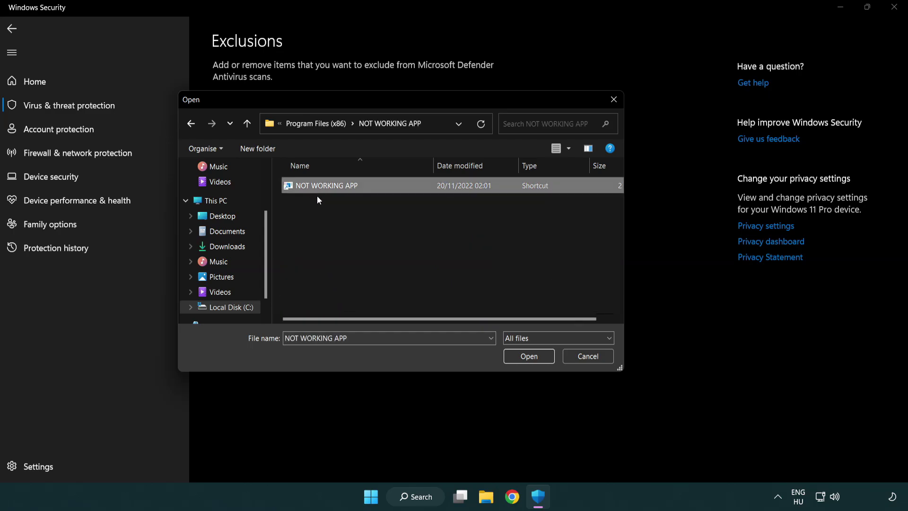
{"action": "left_click", "coordinate": [527, 359]}
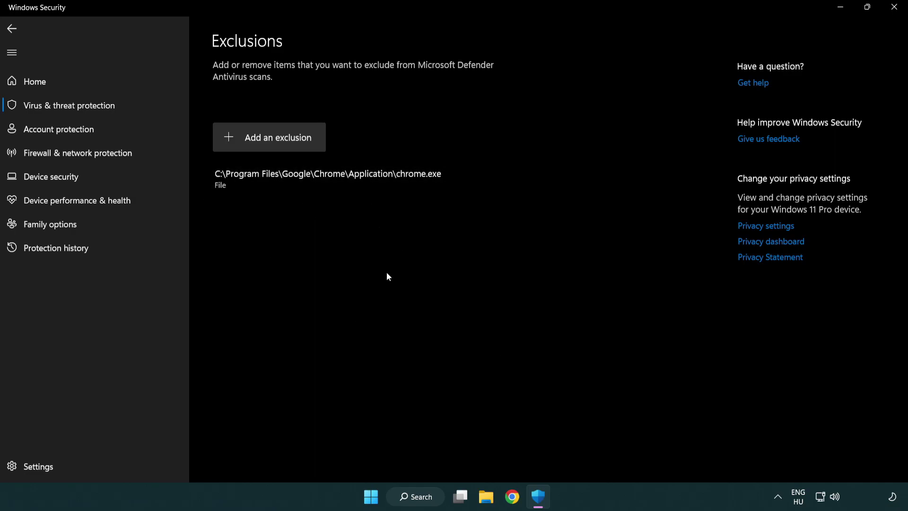
Close Windows Security and bring up the Start power options showing Restart.
{"action": "left_click", "coordinate": [894, 9]}
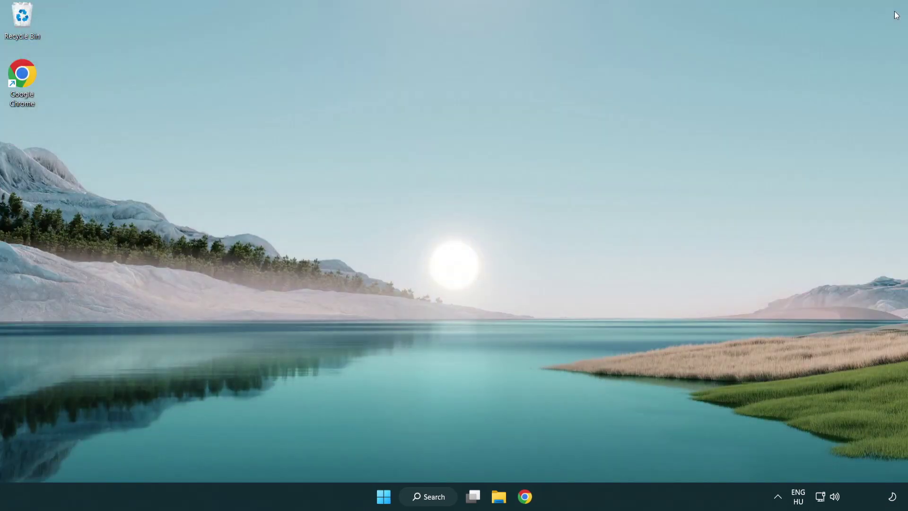
{"action": "left_click", "coordinate": [383, 496]}
{"action": "left_click", "coordinate": [605, 455]}
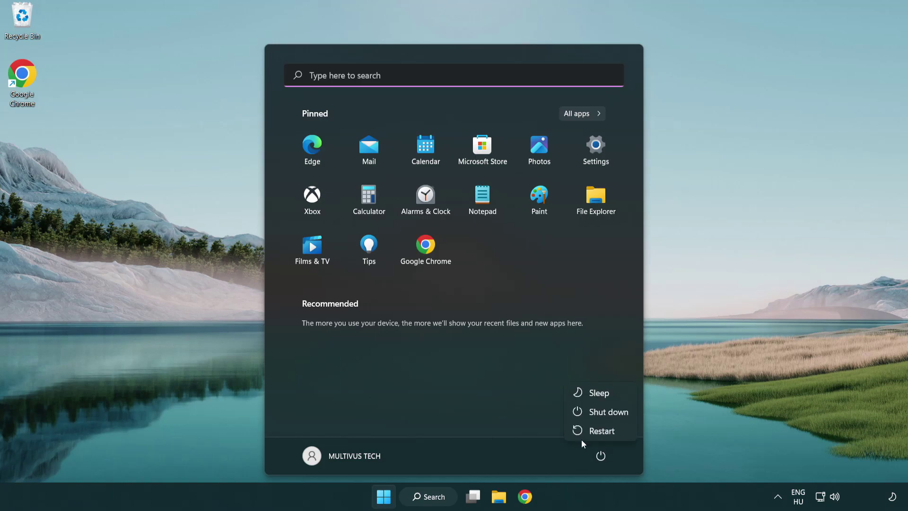